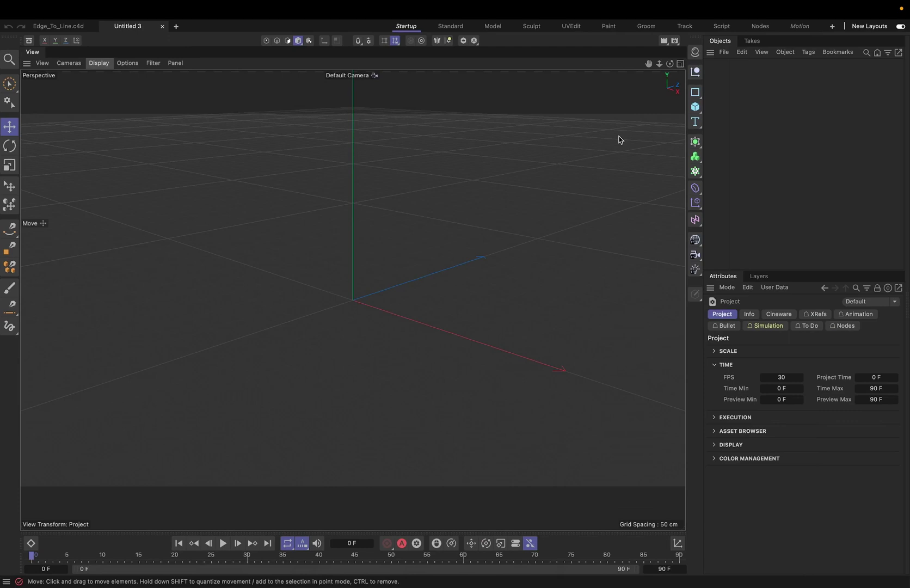
- Add a torus with Orientation -Z so it stands upright facing the front
{"action": "left_click", "coordinate": [696, 106]}
{"action": "left_click", "coordinate": [805, 216]}
{"action": "left_click", "coordinate": [888, 382]}
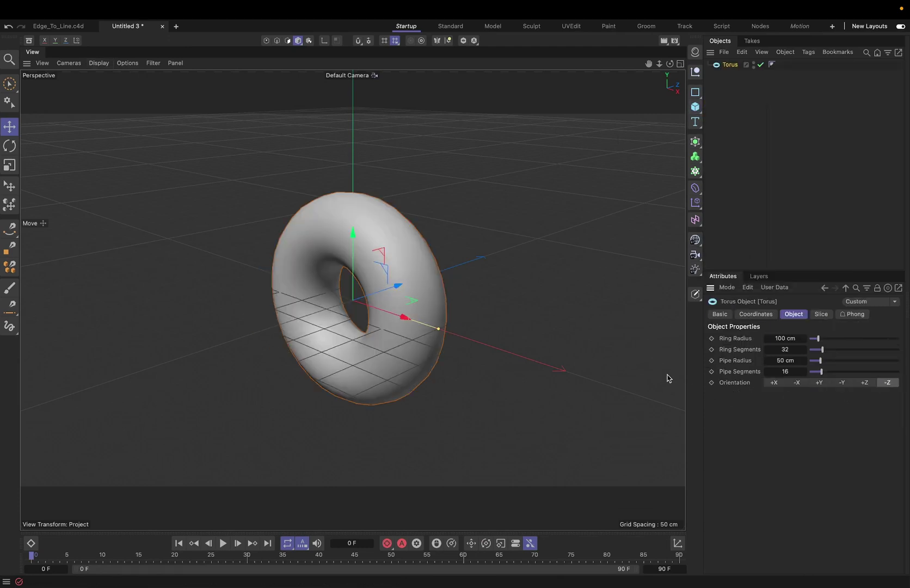
{"action": "left_click_drag", "start_coordinate": [404, 315], "coordinate": [489, 279], "text": "alt"}
{"action": "left_click_drag", "start_coordinate": [378, 305], "coordinate": [476, 237], "text": "alt"}
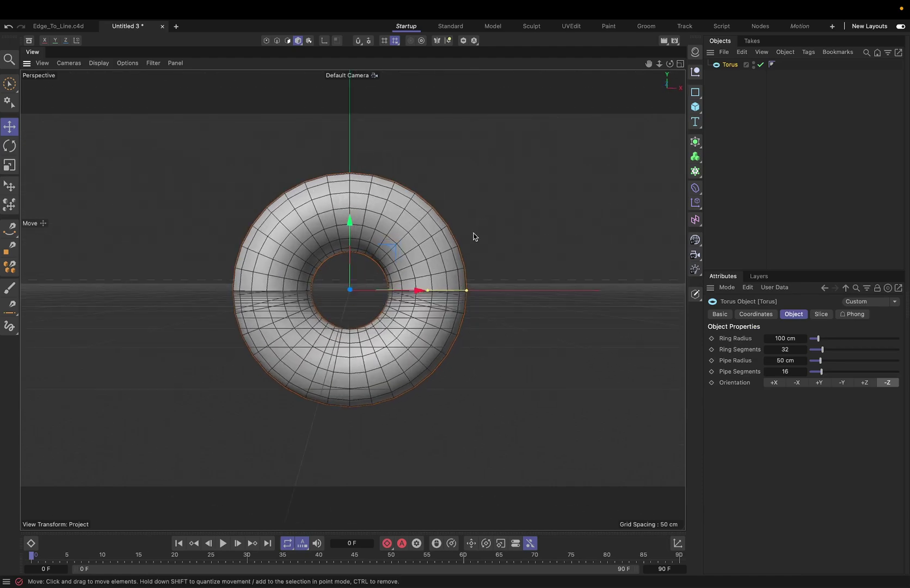
- Search the Content Browser for 'object group' and drag Object Group into the Objects manager
{"action": "left_click", "coordinate": [29, 41]}
{"action": "left_click", "coordinate": [78, 96]}
{"action": "type", "text": "g"}
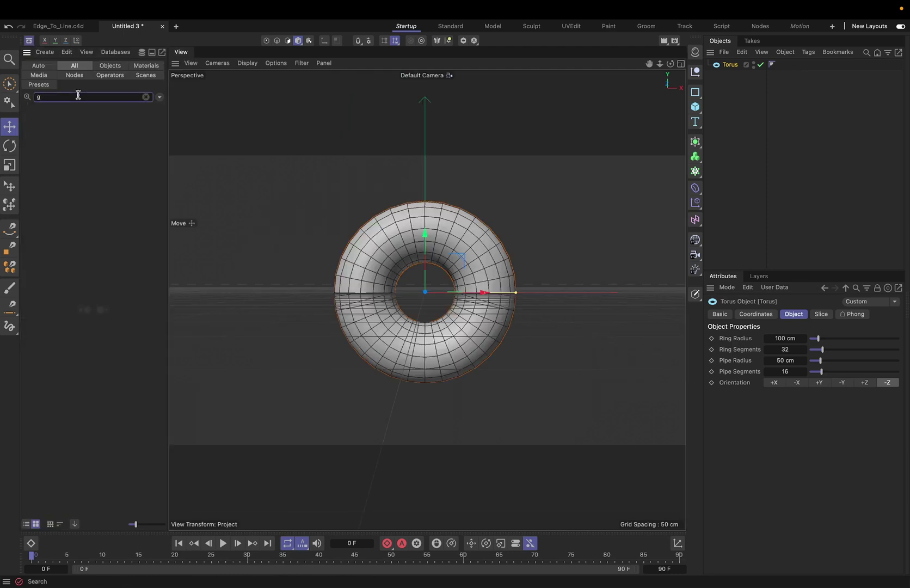
{"action": "type", "text": "roup"}
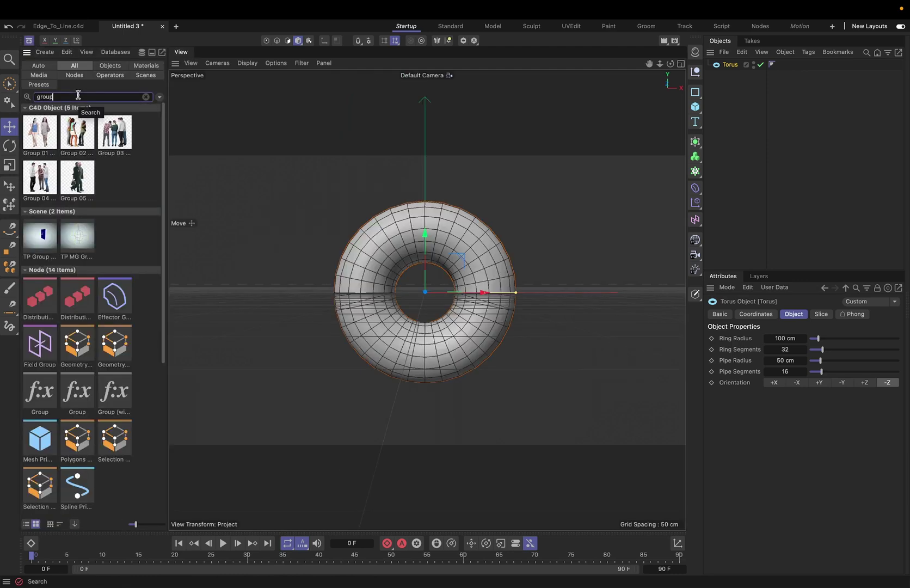
{"action": "left_click", "coordinate": [36, 96]}
{"action": "type", "text": "objev"}
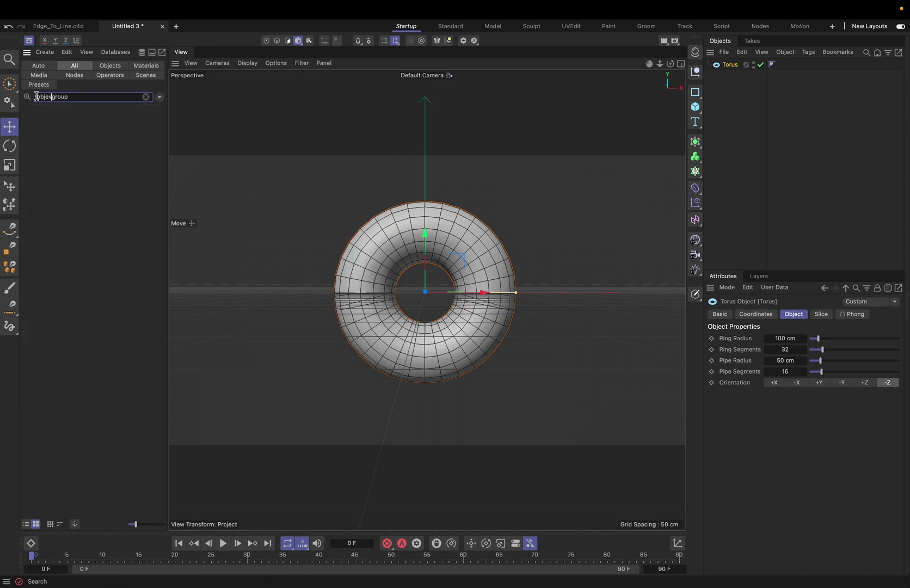
{"action": "key", "text": "BackSpace"}
{"action": "key", "text": "BackSpace"}
{"action": "key", "text": "BackSpace"}
{"action": "key", "text": "BackSpace"}
{"action": "key", "text": "BackSpace"}
{"action": "type", "text": "object"}
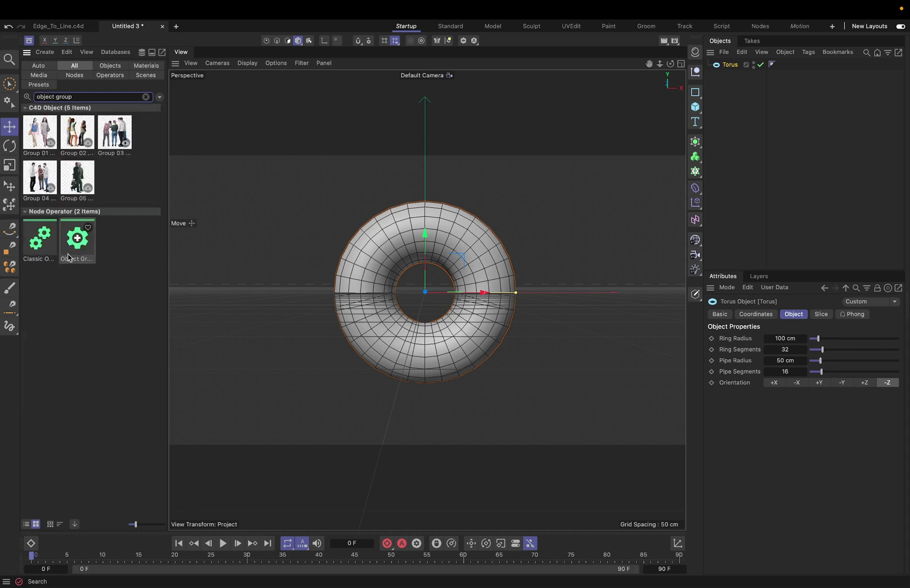
{"action": "left_click_drag", "start_coordinate": [68, 257], "coordinate": [731, 93]}
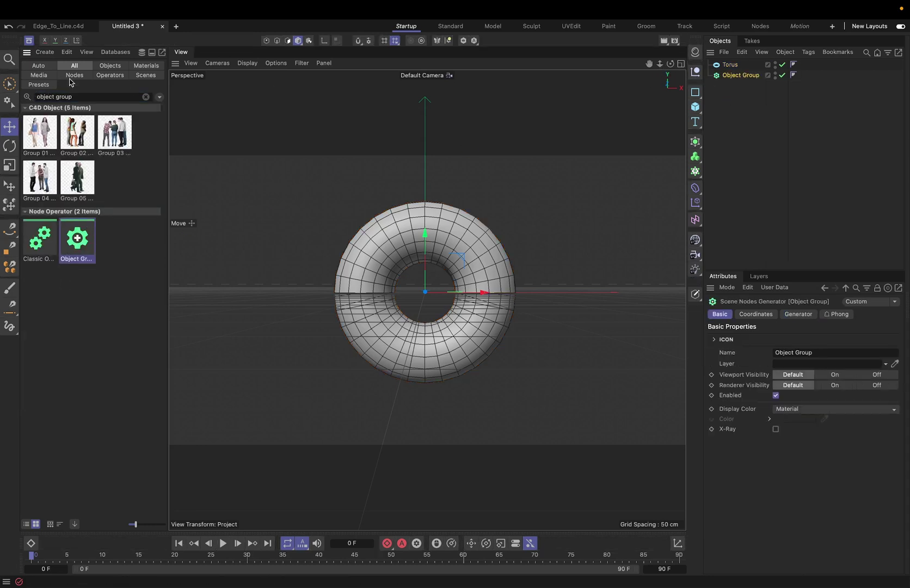
{"action": "left_click", "coordinate": [30, 42]}
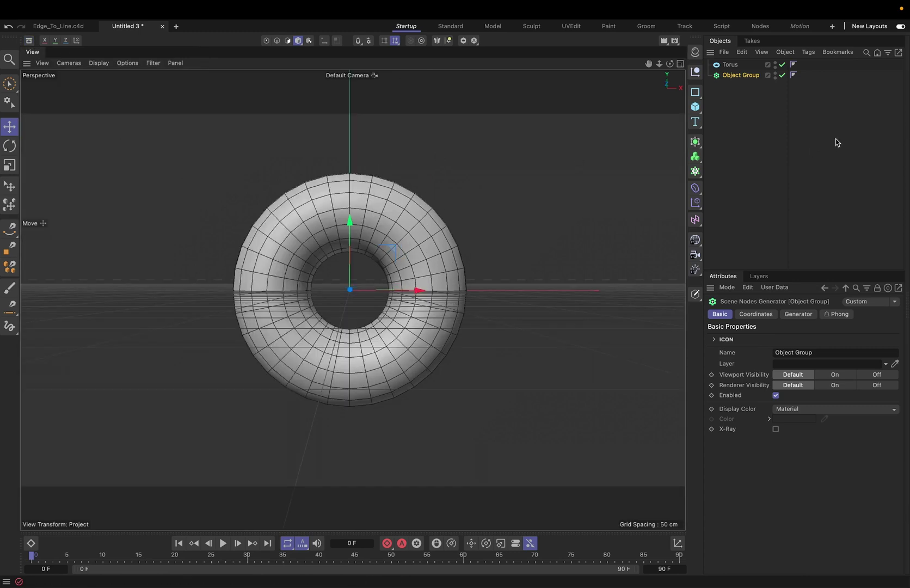
{"action": "double_click", "coordinate": [732, 76]}
- Open the Object Group's Node Editor graph and position the window beside the torus
{"action": "left_click", "coordinate": [757, 116]}
{"action": "double_click", "coordinate": [717, 75]}
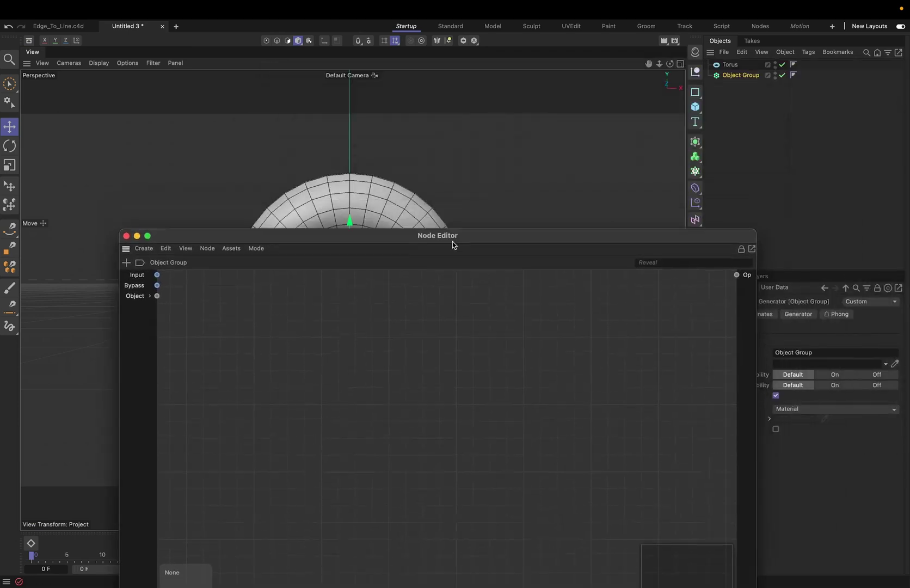
{"action": "left_click_drag", "start_coordinate": [456, 277], "coordinate": [436, 230]}
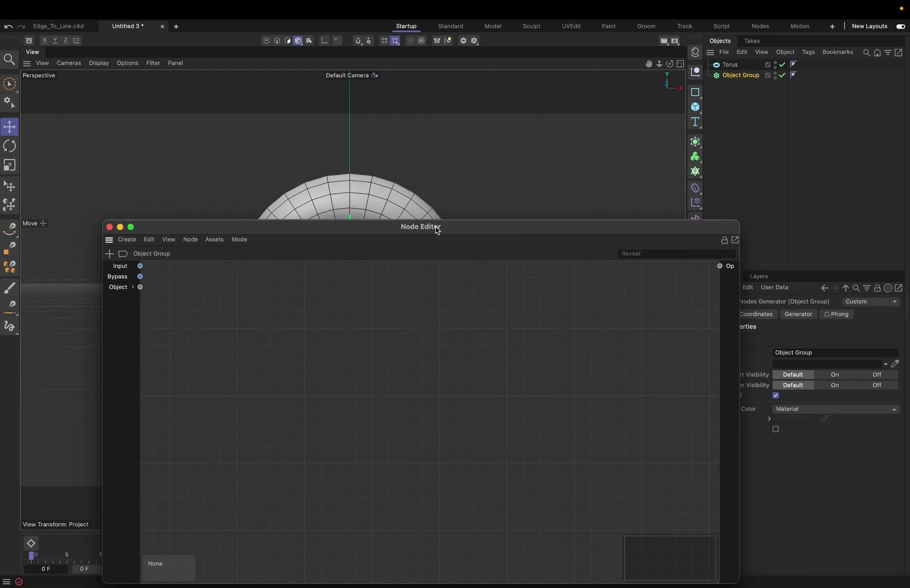
{"action": "left_click", "coordinate": [133, 287]}
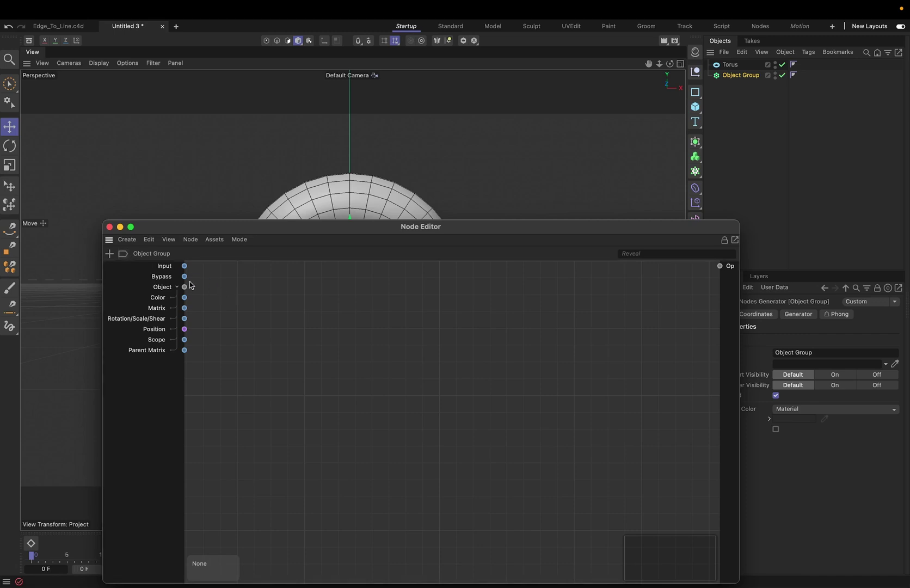
{"action": "left_click", "coordinate": [176, 287]}
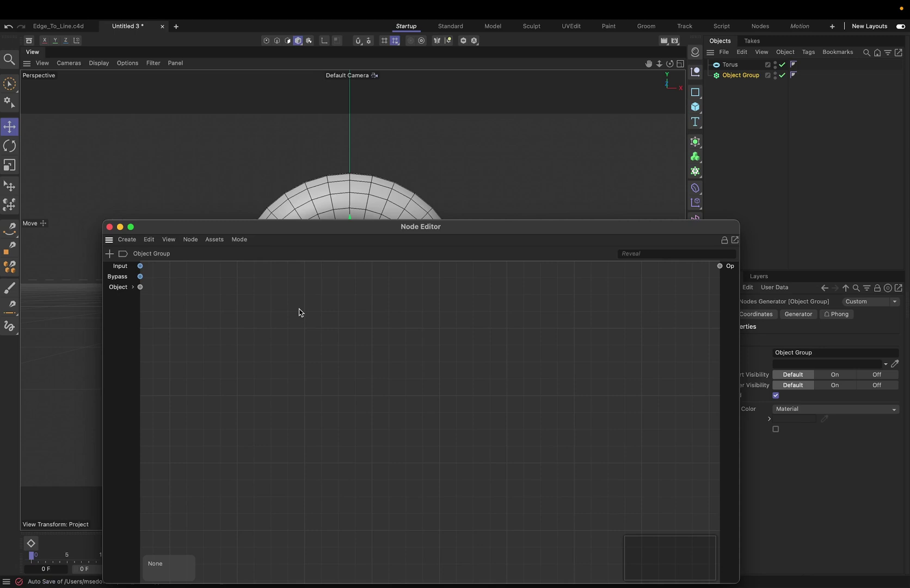
{"action": "left_click_drag", "start_coordinate": [452, 230], "coordinate": [472, 390]}
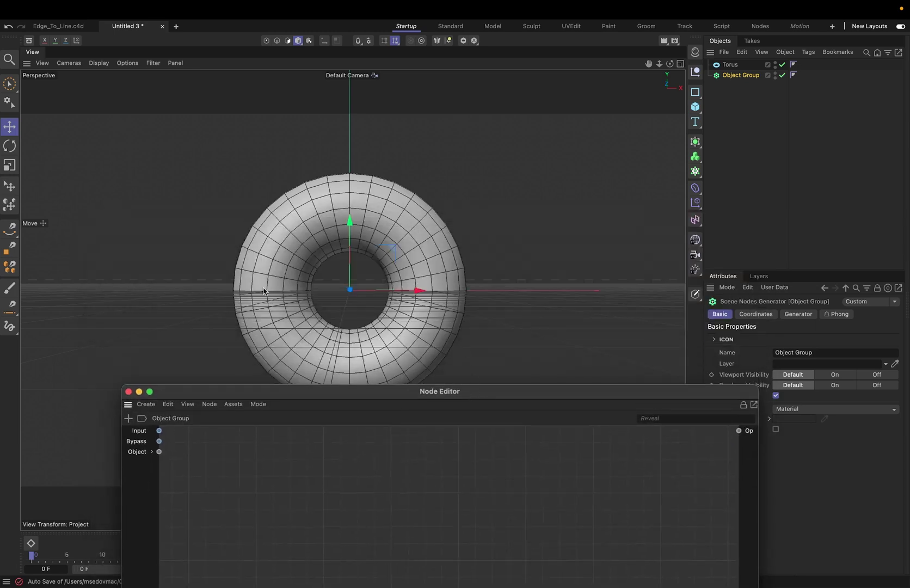
{"action": "left_click_drag", "start_coordinate": [532, 391], "coordinate": [511, 338]}
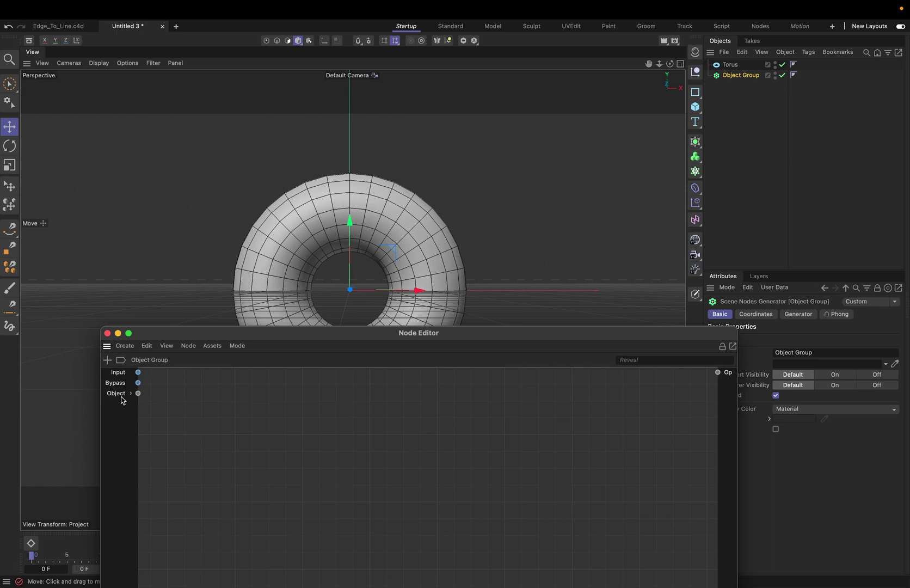
{"action": "left_click_drag", "start_coordinate": [427, 335], "coordinate": [421, 308]}
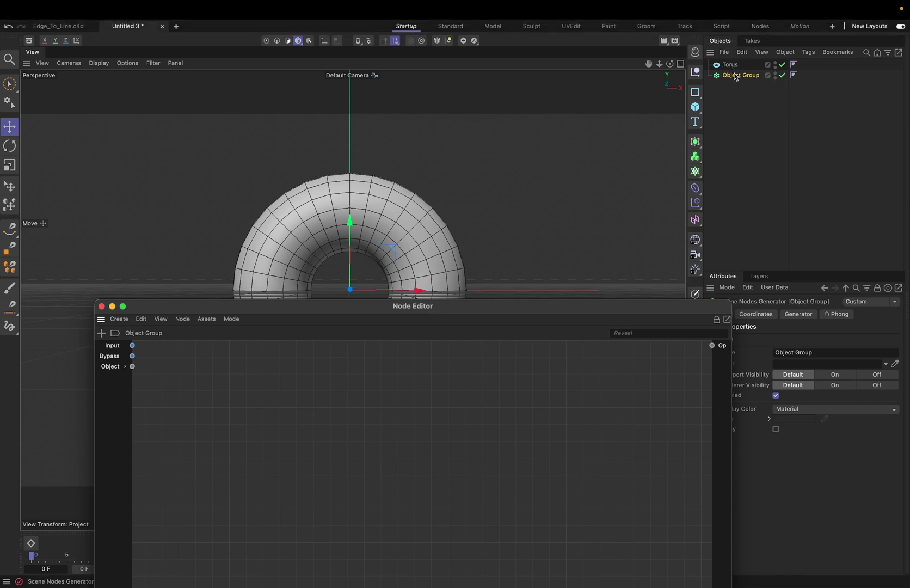
- Drag the Torus into the graph as a Classic Object node and wire it to the group output
{"action": "left_click_drag", "start_coordinate": [728, 69], "coordinate": [246, 392]}
{"action": "left_click_drag", "start_coordinate": [569, 304], "coordinate": [468, 297]}
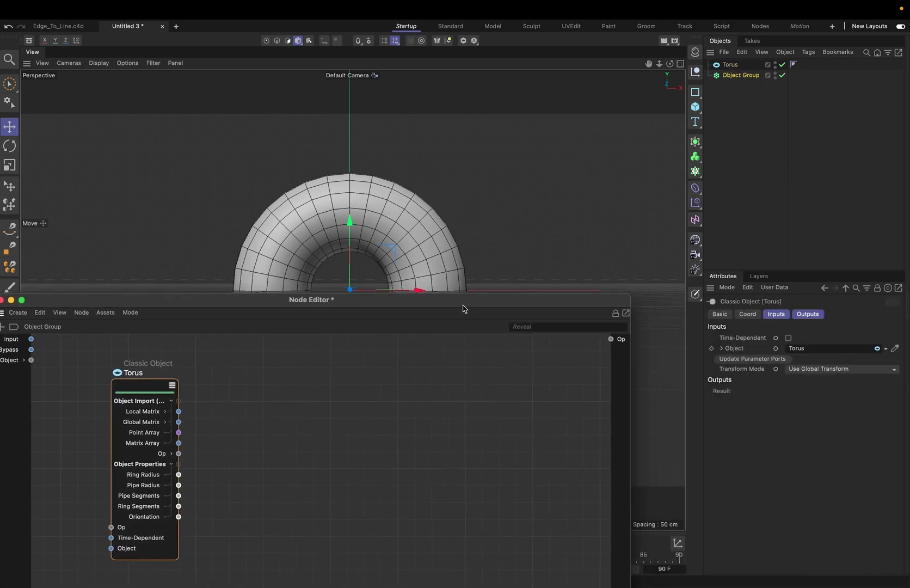
{"action": "left_click", "coordinate": [738, 359]}
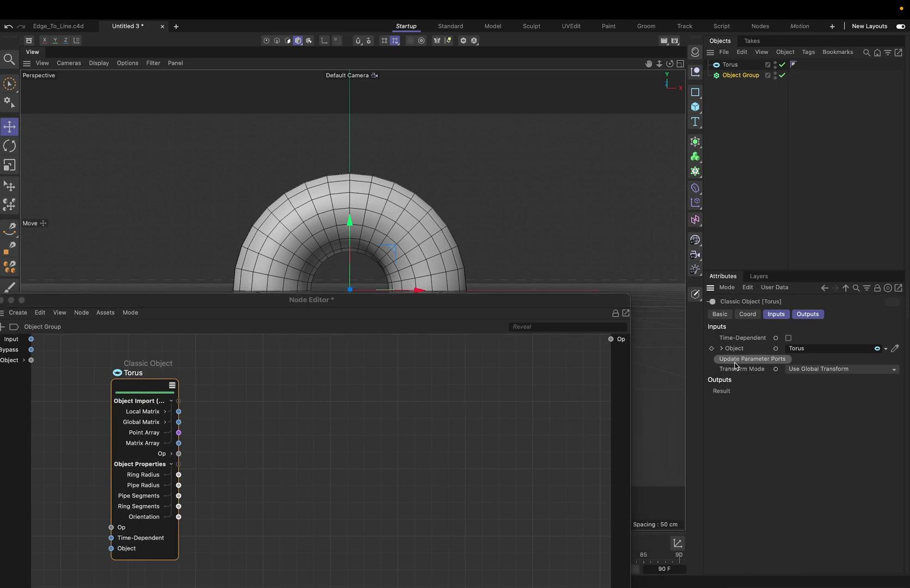
{"action": "left_click_drag", "start_coordinate": [512, 300], "coordinate": [670, 292]}
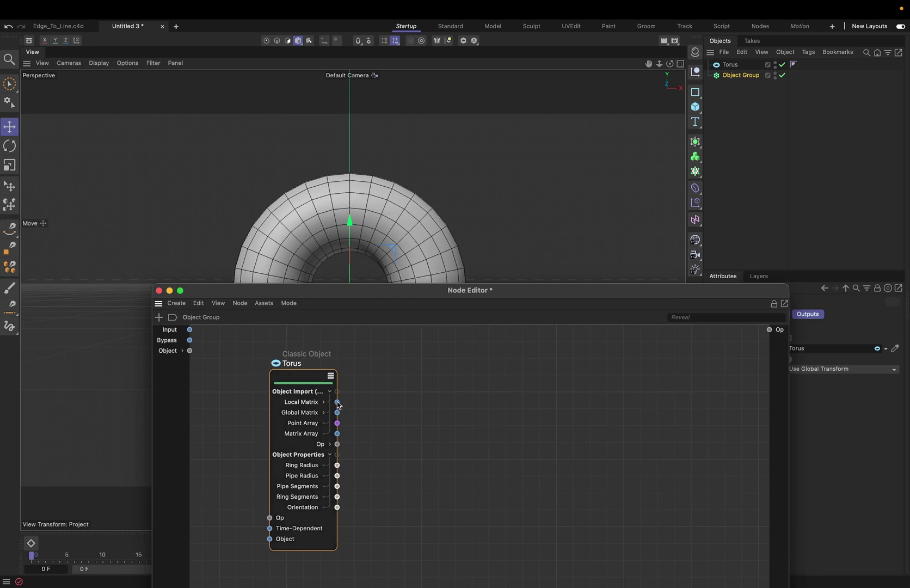
{"action": "left_click_drag", "start_coordinate": [337, 404], "coordinate": [772, 333]}
{"action": "left_click", "coordinate": [557, 428]}
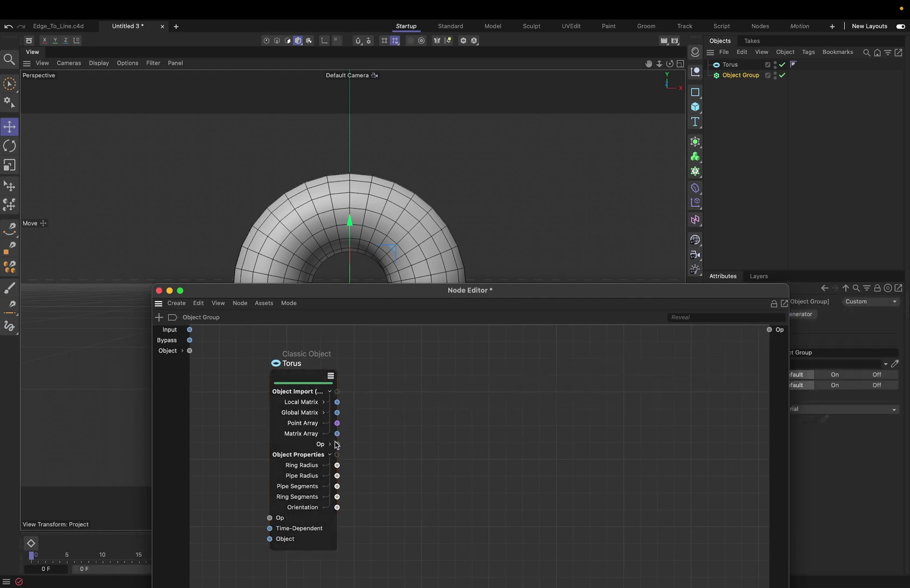
{"action": "left_click_drag", "start_coordinate": [337, 445], "coordinate": [770, 330]}
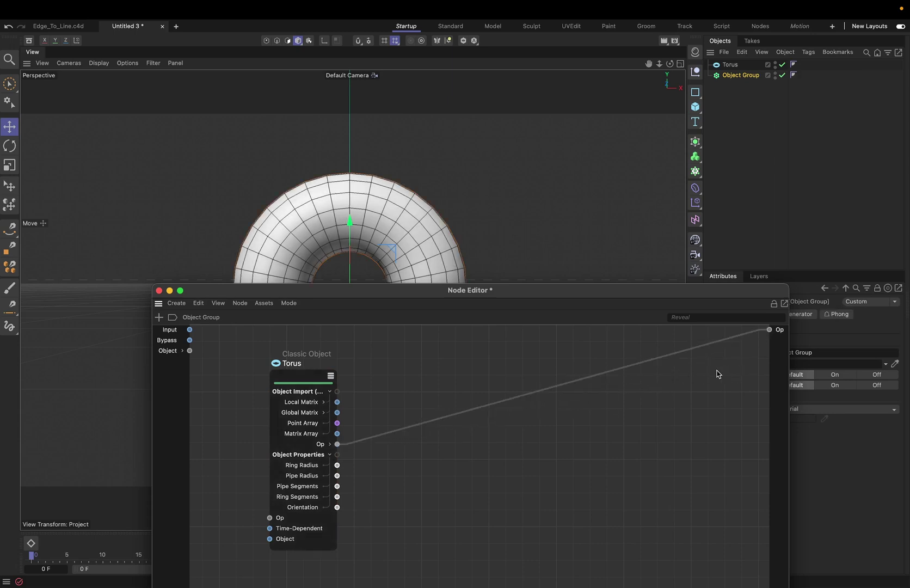
- Hide the original torus, reposition the Torus node, and delete its output connection
{"action": "left_click", "coordinate": [775, 65]}
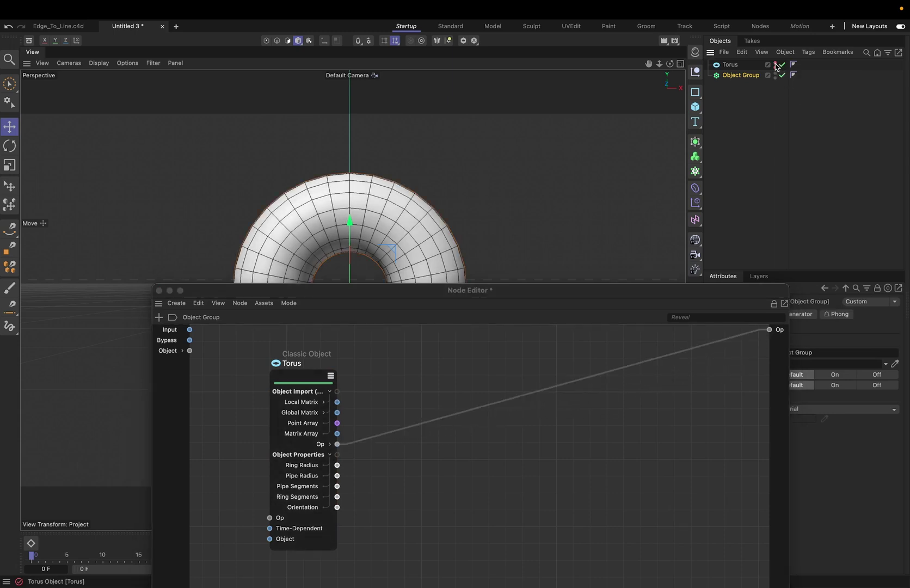
{"action": "left_click_drag", "start_coordinate": [309, 376], "coordinate": [347, 376]}
{"action": "left_click_drag", "start_coordinate": [368, 299], "coordinate": [358, 268]}
{"action": "left_click_drag", "start_coordinate": [331, 340], "coordinate": [346, 360]}
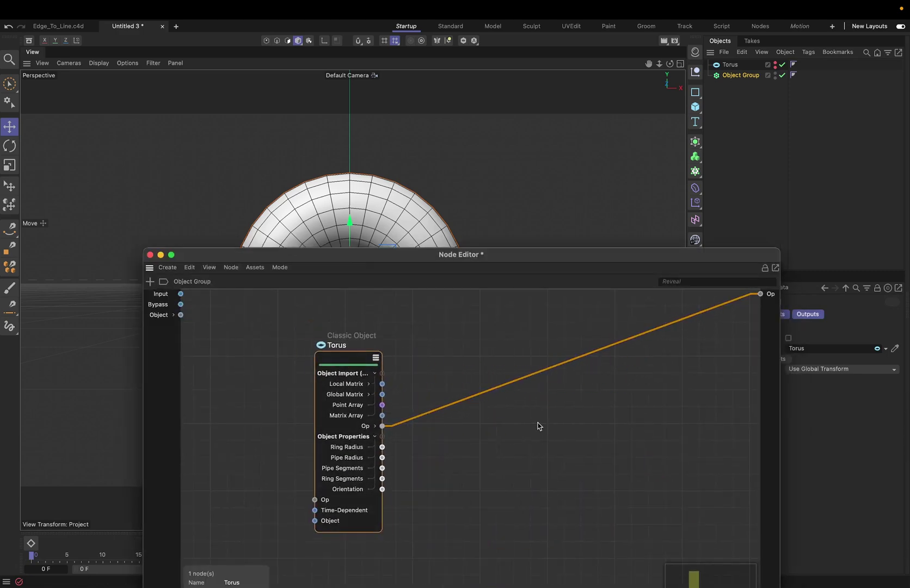
{"action": "left_click", "coordinate": [509, 385]}
{"action": "key", "text": "Delete"}
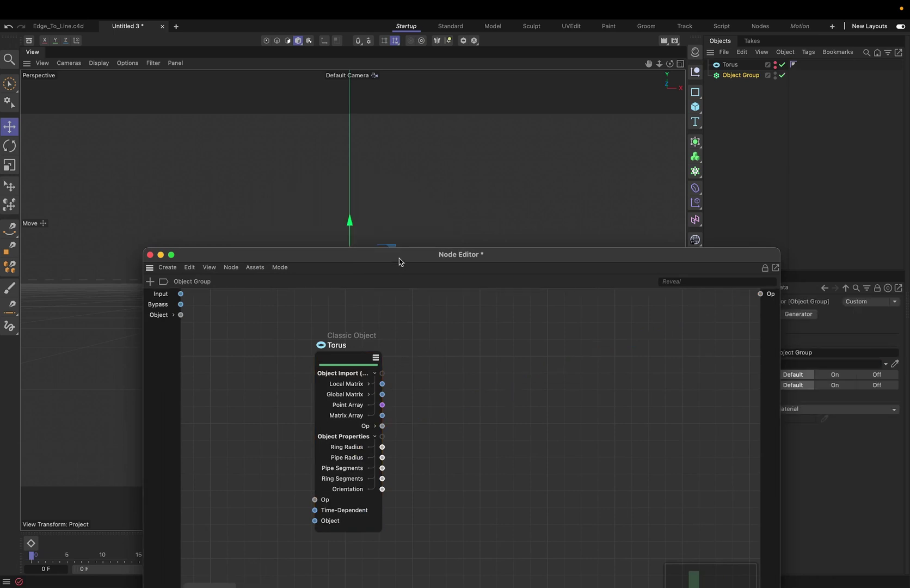
- Add an Edge to Line node to the Object Group graph
{"action": "left_click_drag", "start_coordinate": [400, 258], "coordinate": [359, 296]}
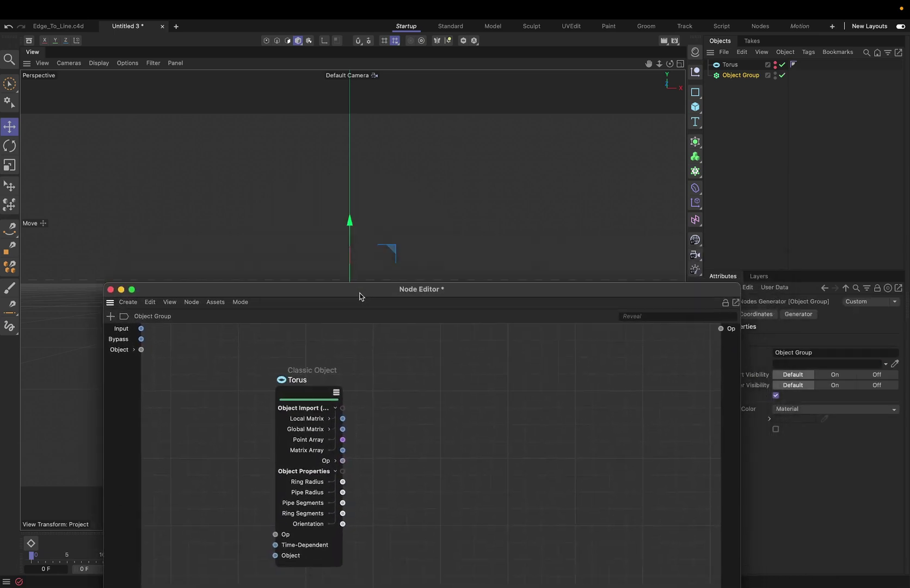
{"action": "double_click", "coordinate": [446, 404]}
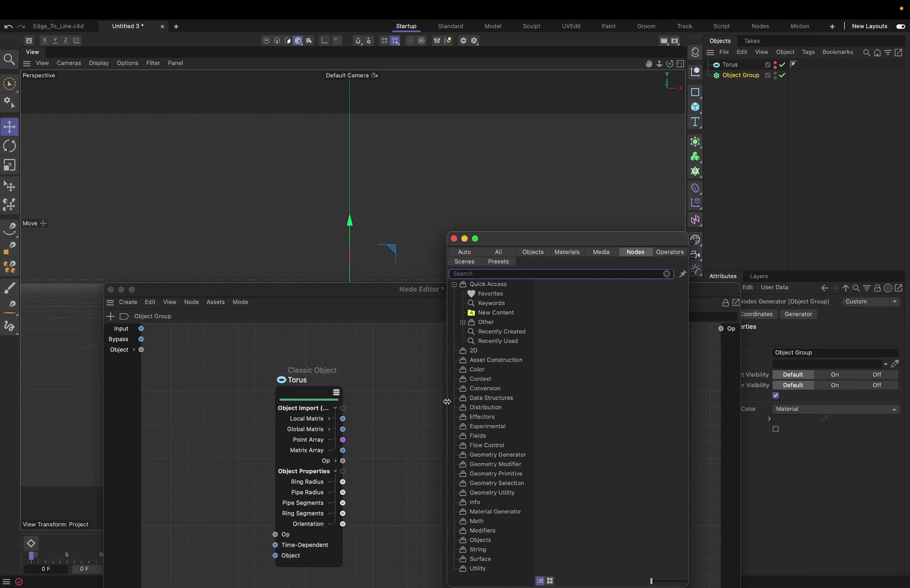
{"action": "type", "text": "l"}
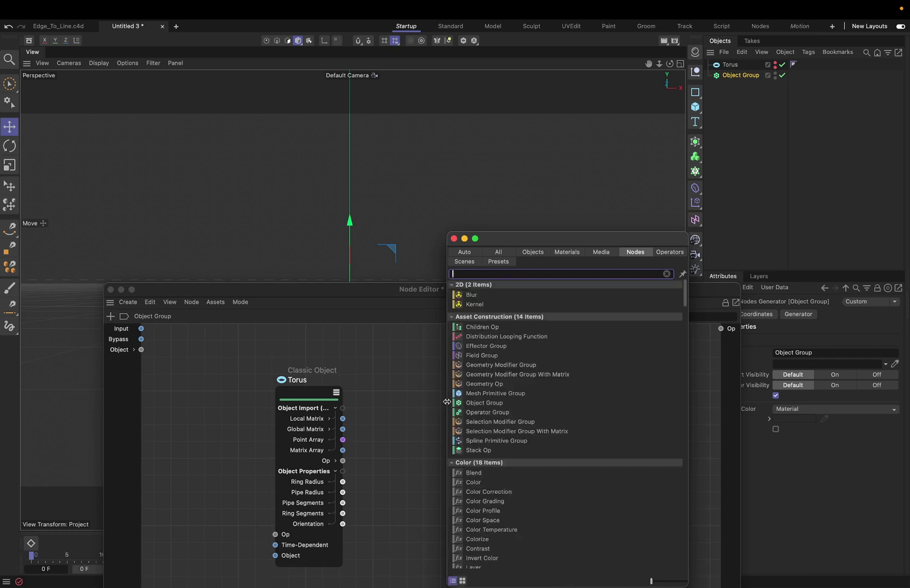
{"action": "type", "text": "edgr to"}
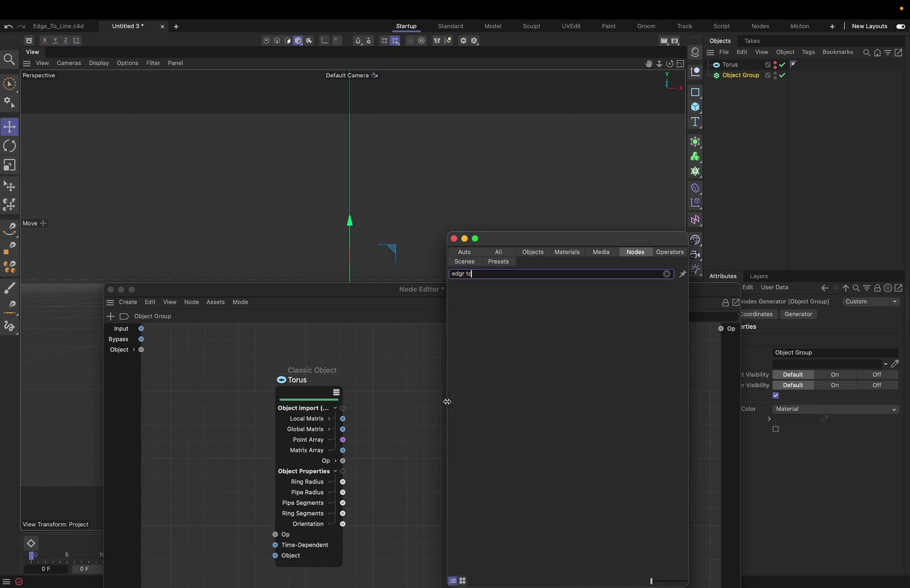
{"action": "key", "text": "BackSpace"}
{"action": "key", "text": "BackSpace"}
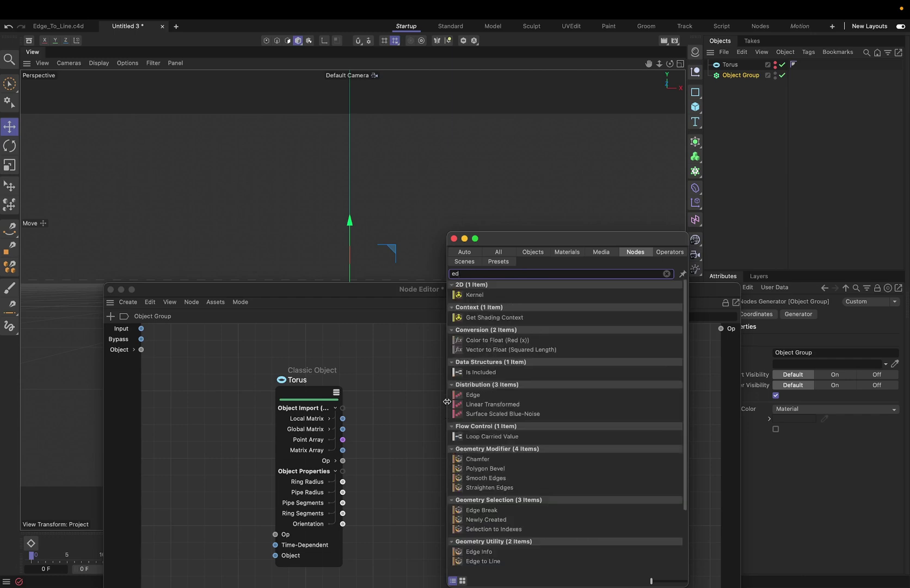
{"action": "left_click_drag", "start_coordinate": [490, 561], "coordinate": [415, 429]}
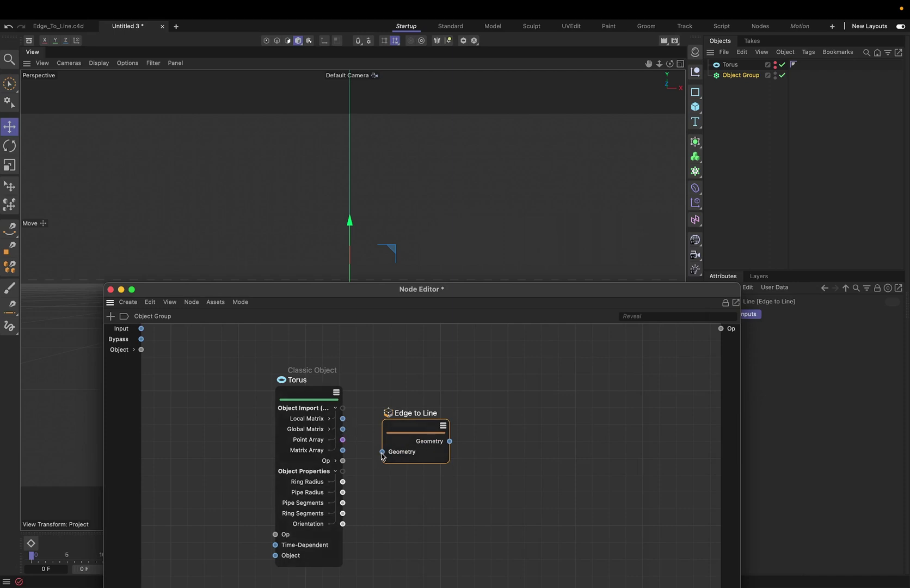
- Wire the Torus node's Geometry output into Edge to Line's Geometry input
{"action": "left_click", "coordinate": [335, 463]}
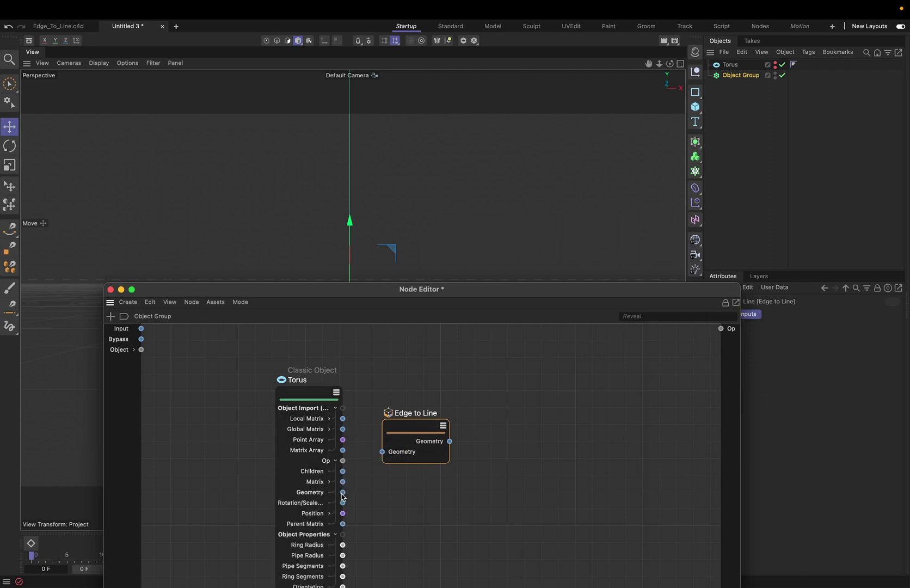
{"action": "left_click_drag", "start_coordinate": [343, 492], "coordinate": [383, 452]}
{"action": "left_click_drag", "start_coordinate": [450, 442], "coordinate": [723, 330]}
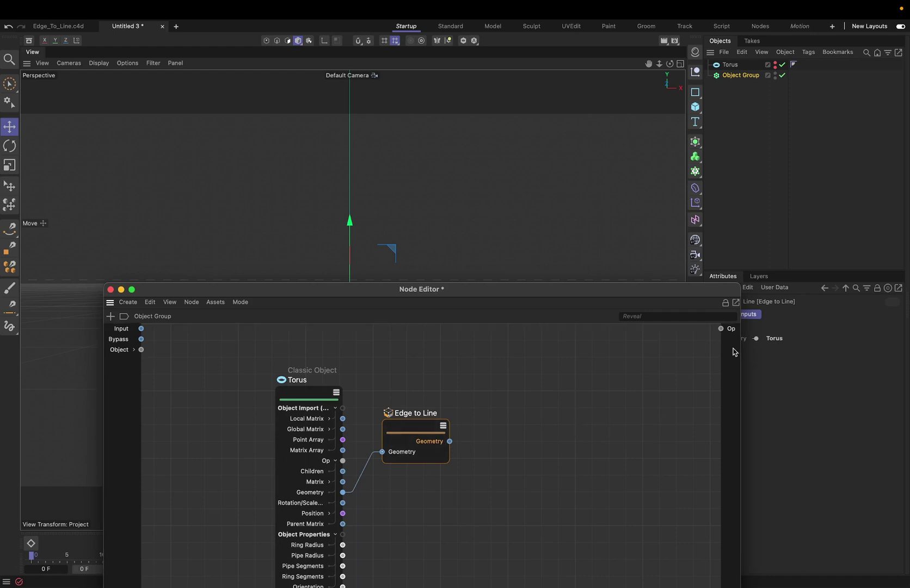
{"action": "left_click", "coordinate": [594, 407]}
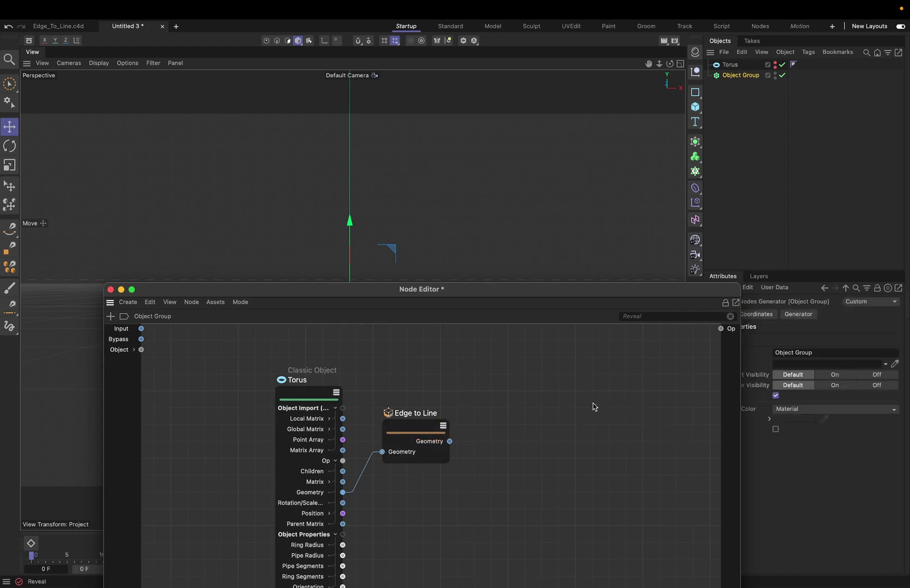
- Add a Geometry Op node and wire Edge to Line through it into the group's Op output
{"action": "double_click", "coordinate": [531, 411]}
{"action": "type", "text": "oper"}
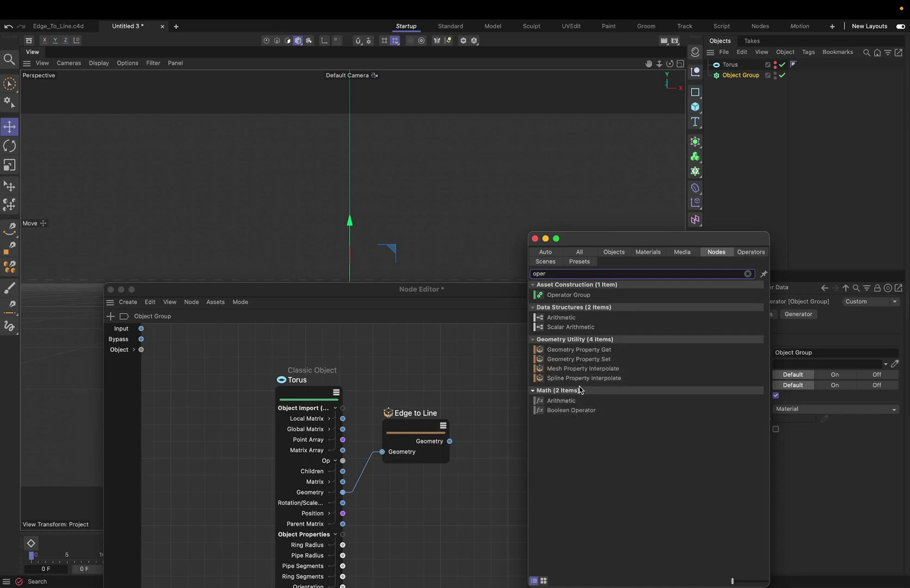
{"action": "double_click", "coordinate": [568, 275]}
{"action": "type", "text": "geom"}
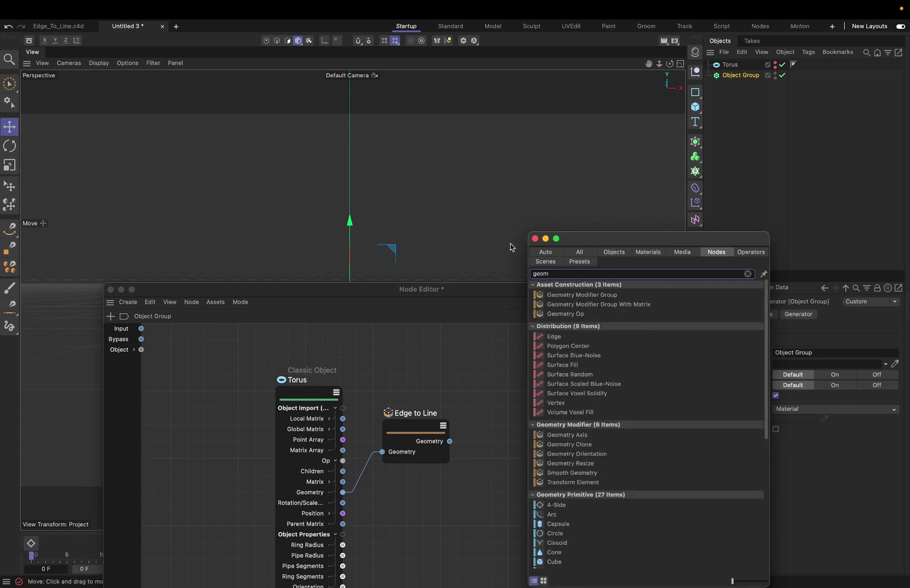
{"action": "left_click_drag", "start_coordinate": [569, 314], "coordinate": [497, 418]}
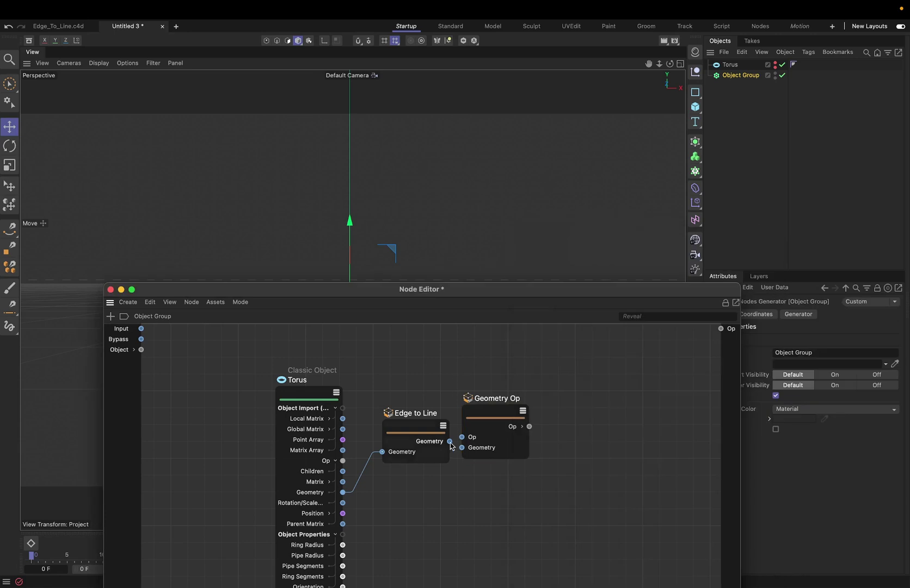
{"action": "left_click_drag", "start_coordinate": [450, 441], "coordinate": [463, 448]}
{"action": "left_click_drag", "start_coordinate": [531, 428], "coordinate": [723, 331]}
- Try rotating the torus in the viewport, then undo the rotation
{"action": "left_click_drag", "start_coordinate": [426, 290], "coordinate": [517, 349]}
{"action": "key", "text": "r"}
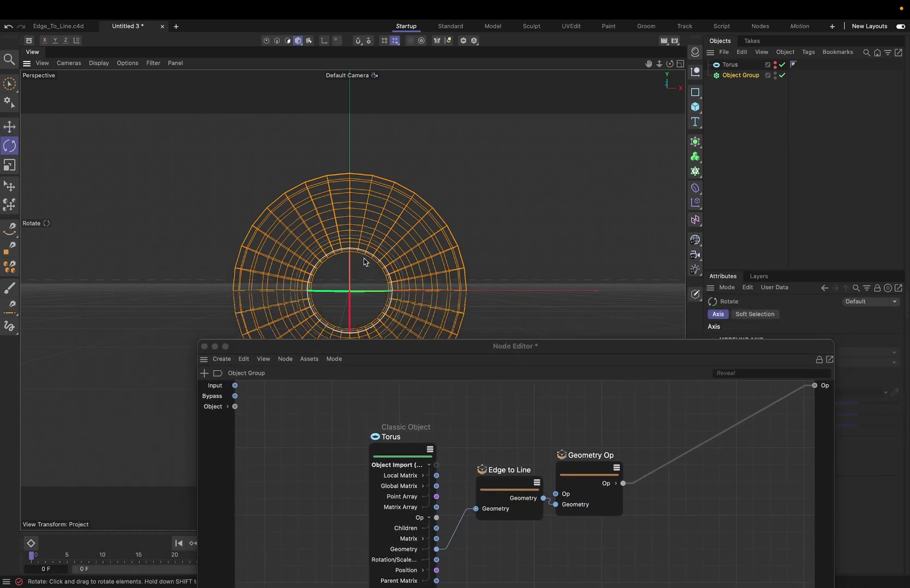
{"action": "left_click_drag", "start_coordinate": [366, 299], "coordinate": [309, 278]}
{"action": "key", "text": "ctrl+z"}
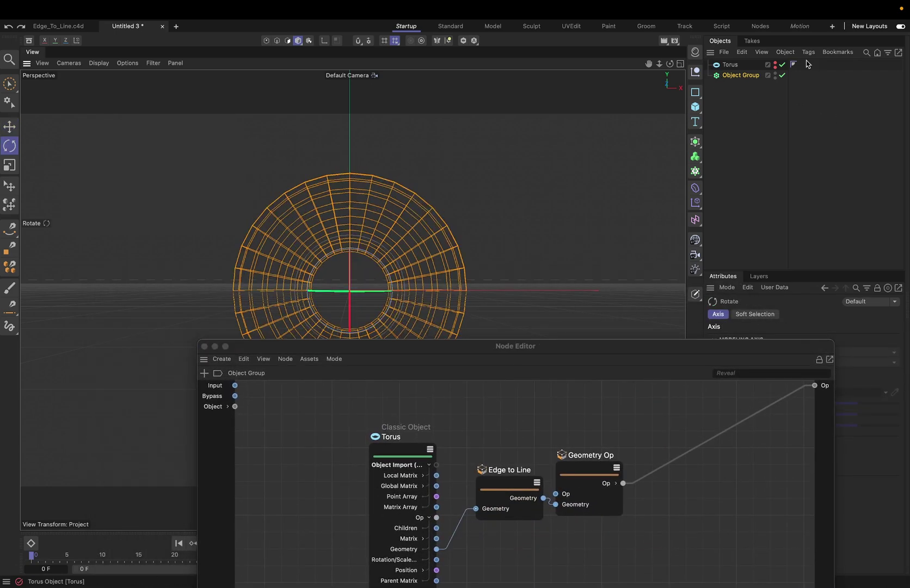
{"action": "right_click", "coordinate": [731, 76]}
{"action": "left_click", "coordinate": [727, 95]}
- Select the Torus, try a 74 cm pipe radius, then undo it back to 50 cm
{"action": "left_click_drag", "start_coordinate": [650, 345], "coordinate": [630, 305]}
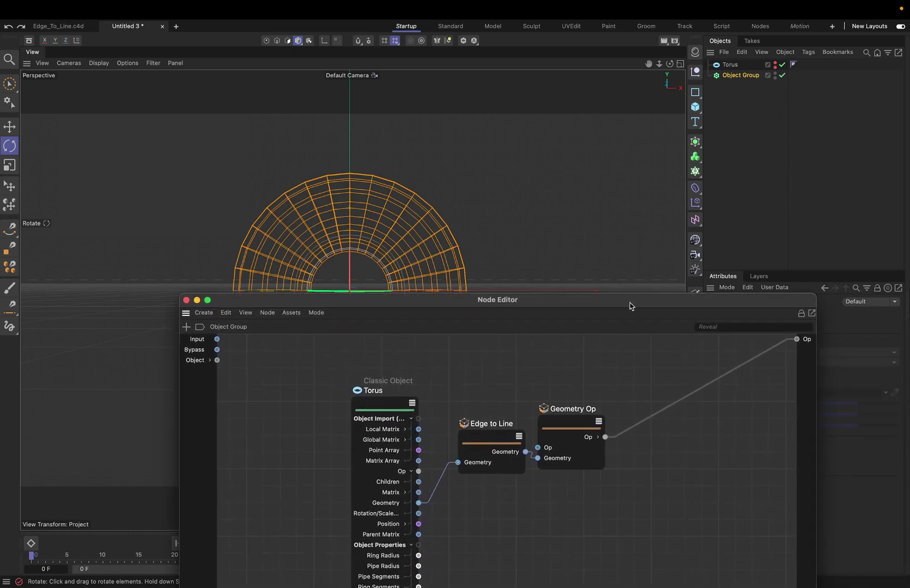
{"action": "left_click", "coordinate": [760, 65]}
{"action": "left_click_drag", "start_coordinate": [754, 303], "coordinate": [643, 392]}
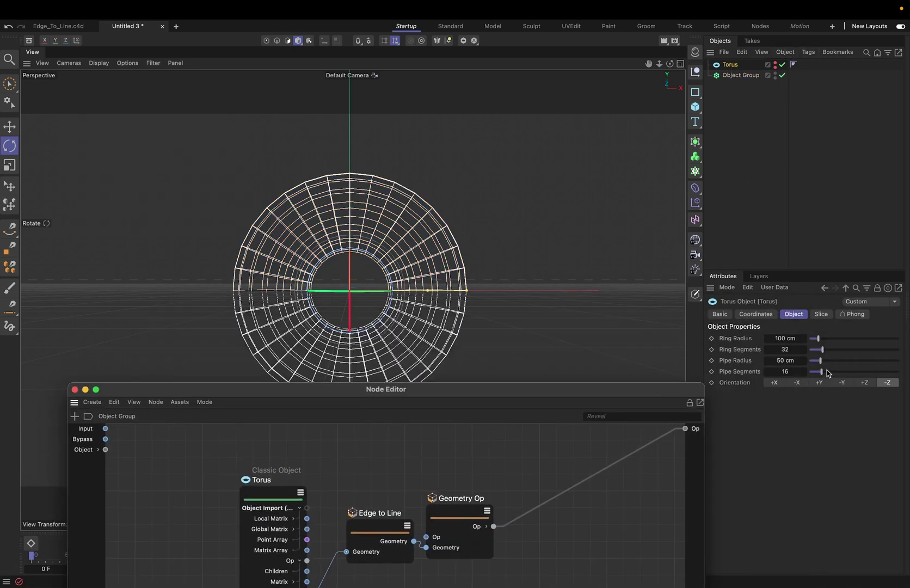
{"action": "mouse_move", "coordinate": [822, 364]}
{"action": "left_mouse_down"}
{"action": "mouse_move", "coordinate": [834, 363]}
{"action": "mouse_move", "coordinate": [836, 354]}
{"action": "left_mouse_up"}
{"action": "key", "text": "super+z"}
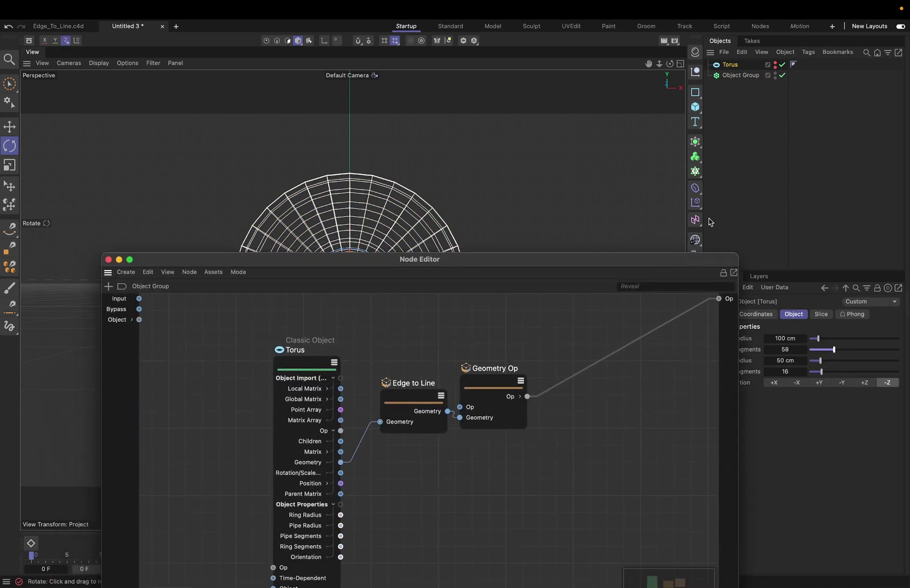
- Reselect the Object Group and rearrange the Node Editor window over the viewport
{"action": "left_click", "coordinate": [742, 75]}
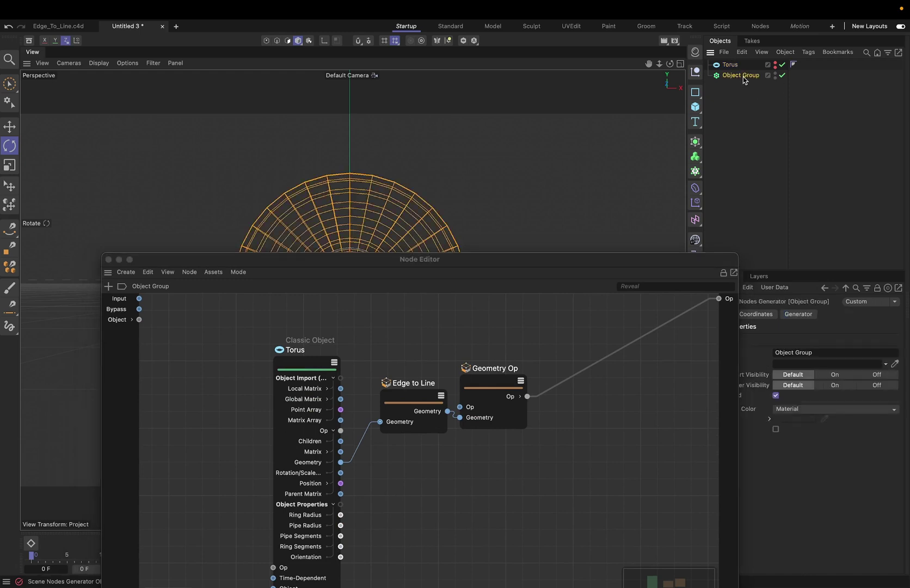
{"action": "left_click_drag", "start_coordinate": [530, 264], "coordinate": [570, 368]}
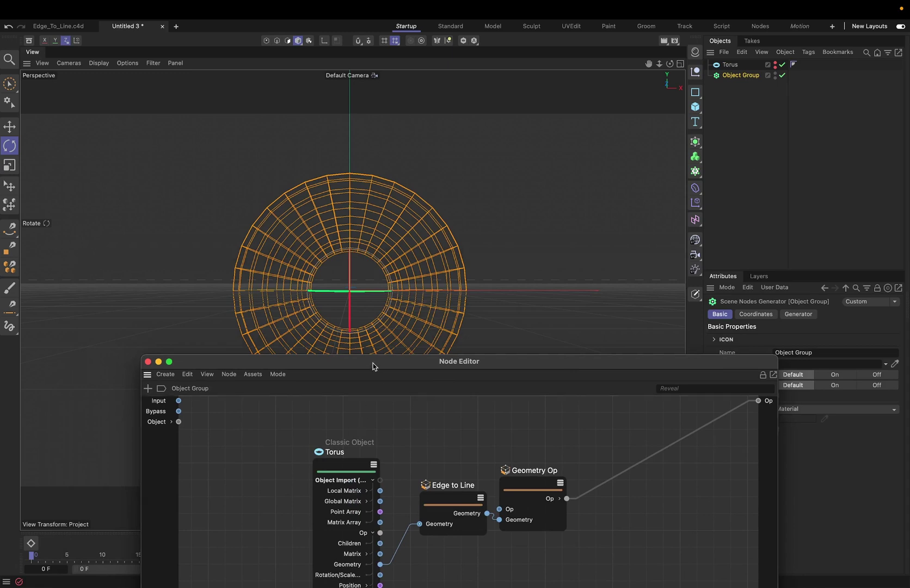
{"action": "left_click_drag", "start_coordinate": [374, 366], "coordinate": [385, 319]}
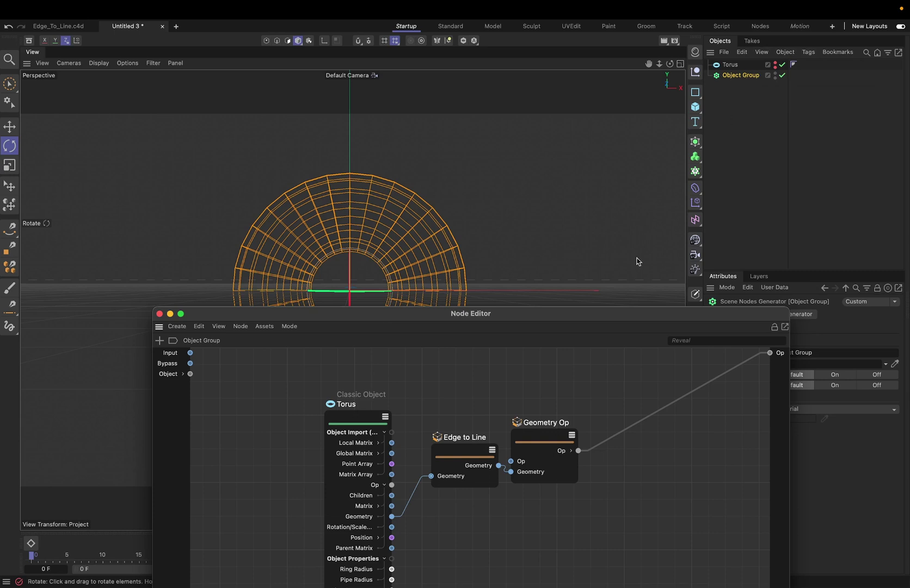
{"action": "left_click_drag", "start_coordinate": [489, 309], "coordinate": [720, 364]}
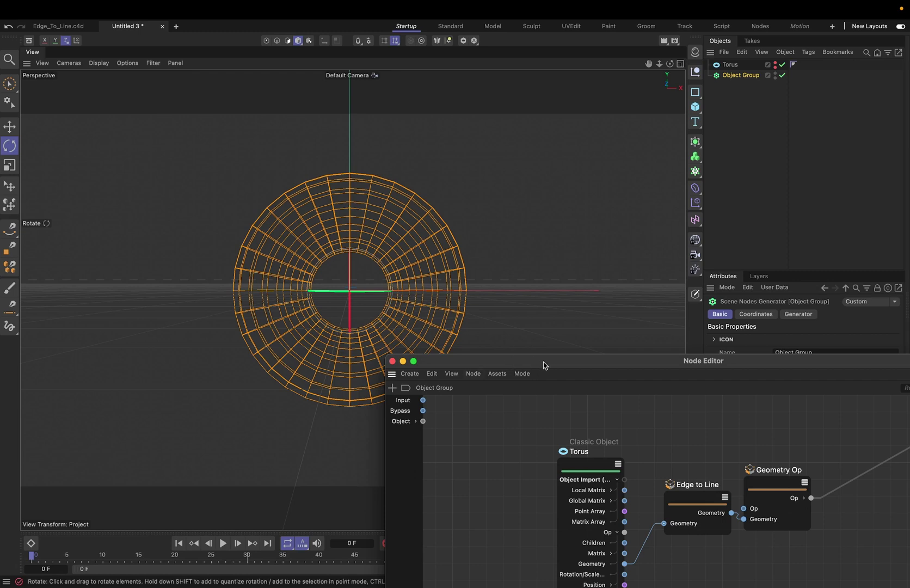
{"action": "left_click_drag", "start_coordinate": [543, 365], "coordinate": [397, 208]}
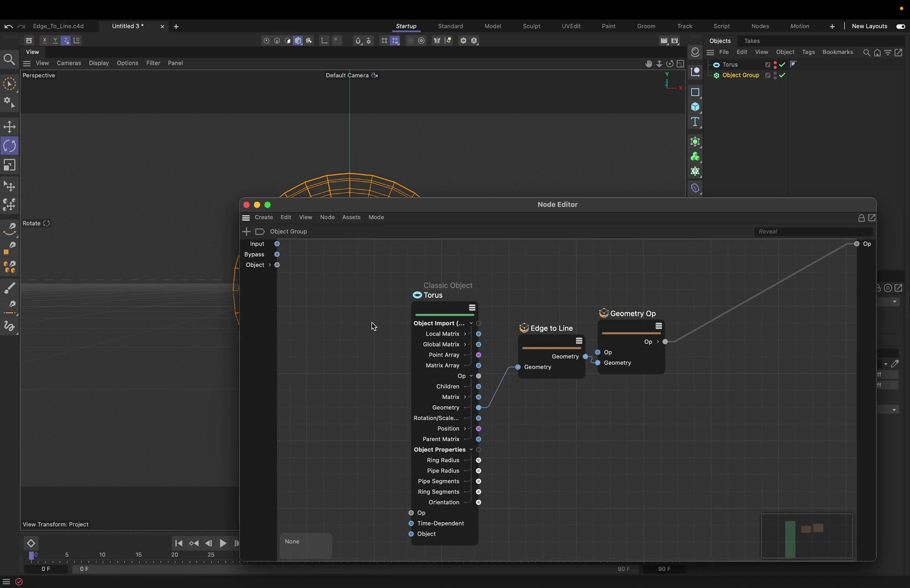
- Add a Noise Selection node fed by the Torus and wire its output into Geometry Op
{"action": "left_click", "coordinate": [473, 311]}
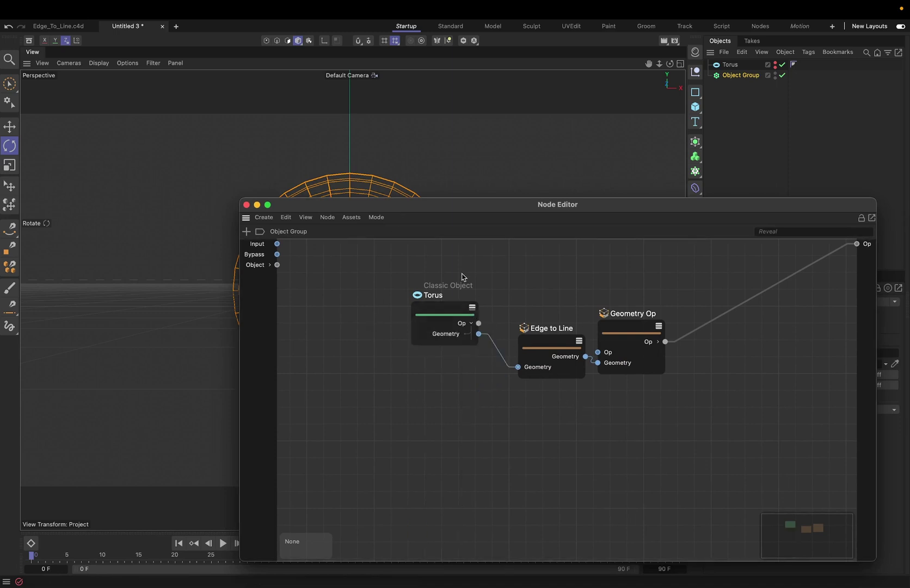
{"action": "double_click", "coordinate": [465, 432]}
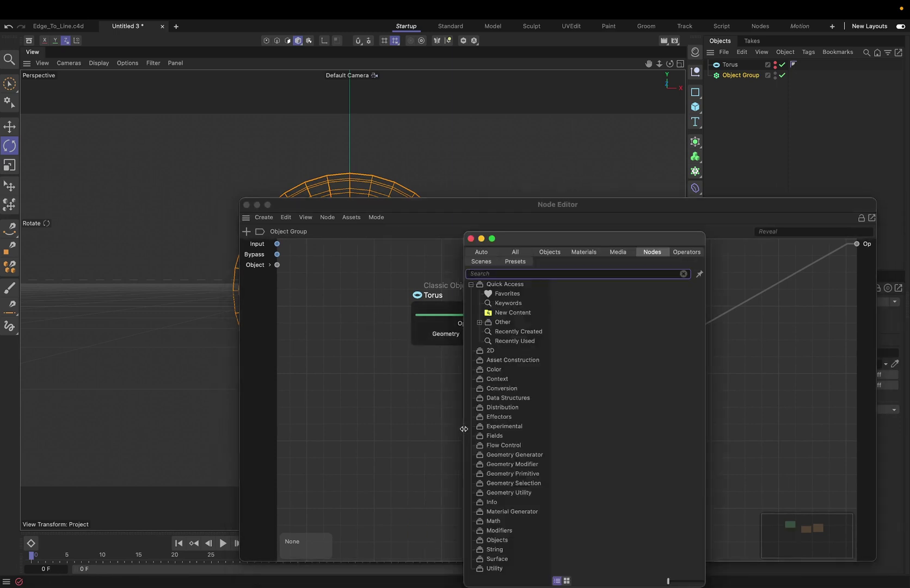
{"action": "type", "text": "noise"}
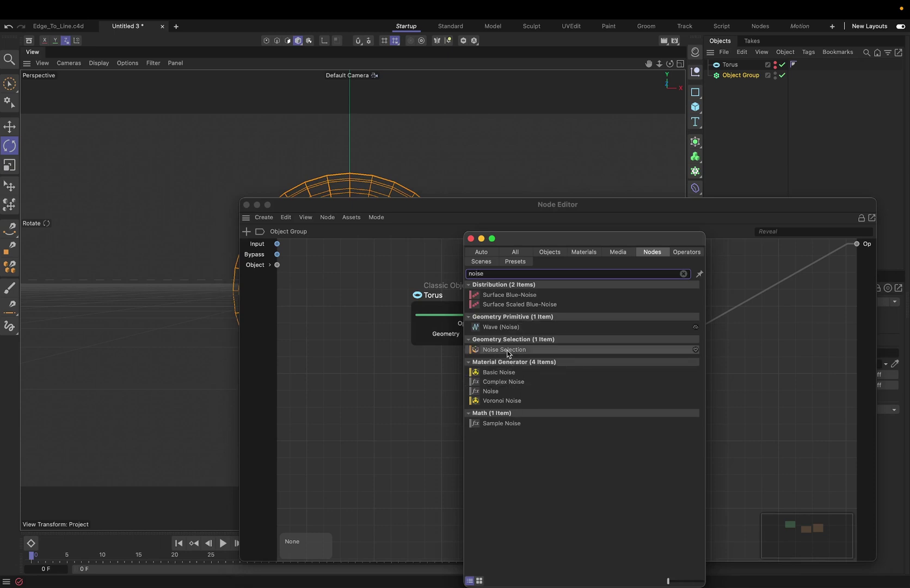
{"action": "left_click_drag", "start_coordinate": [508, 352], "coordinate": [445, 417]}
{"action": "left_click_drag", "start_coordinate": [435, 314], "coordinate": [409, 434]}
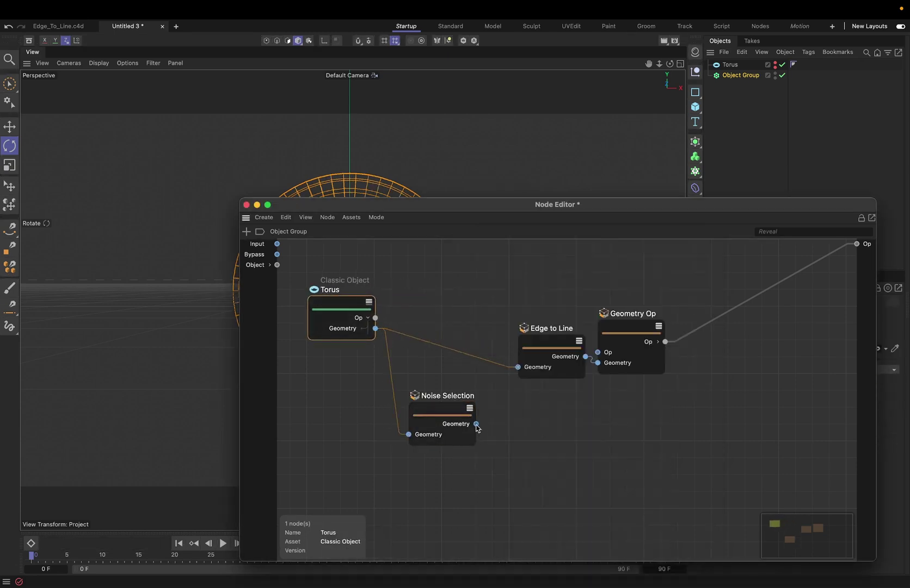
{"action": "left_click_drag", "start_coordinate": [476, 424], "coordinate": [598, 363]}
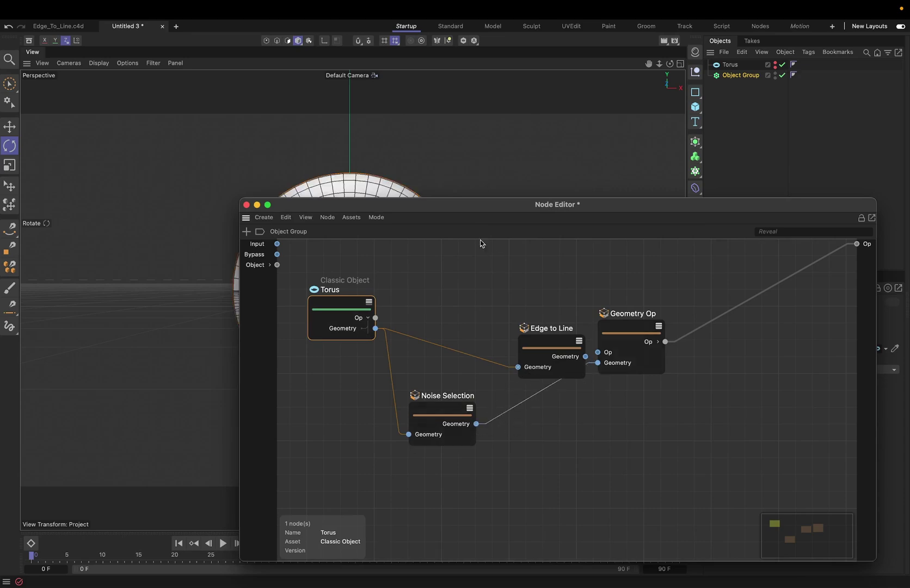
- Set Noise Selection's Threshold to 46% and Scale to 58%
{"action": "left_click_drag", "start_coordinate": [442, 204], "coordinate": [463, 424]}
{"action": "left_click", "coordinate": [571, 506]}
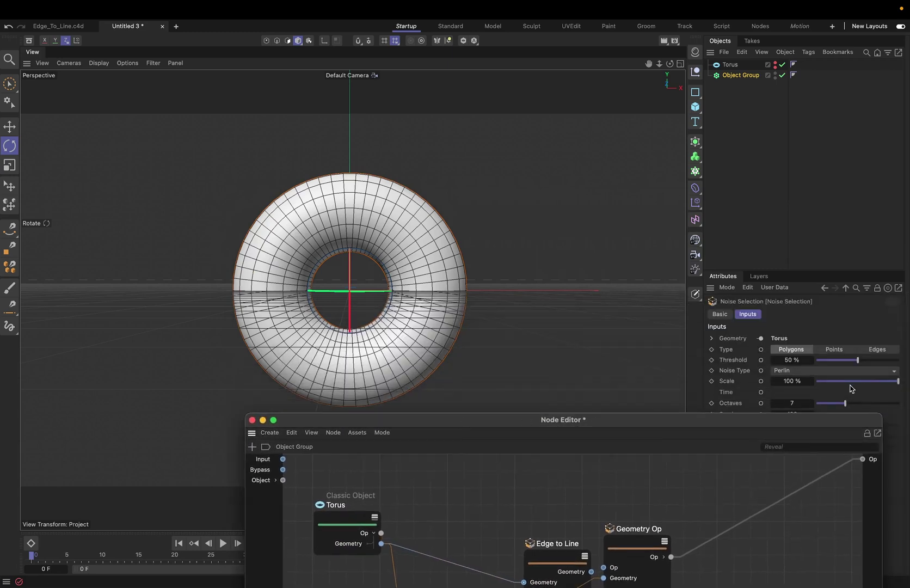
{"action": "left_click_drag", "start_coordinate": [858, 364], "coordinate": [865, 381]}
{"action": "left_click_drag", "start_coordinate": [694, 422], "coordinate": [653, 409]}
{"action": "left_click_drag", "start_coordinate": [556, 407], "coordinate": [501, 257]}
- Insert a Subdivide node between Noise Selection and Geometry Op
{"action": "left_click", "coordinate": [542, 384]}
{"action": "left_click_drag", "start_coordinate": [462, 400], "coordinate": [457, 357]}
{"action": "key", "text": "shift+c"}
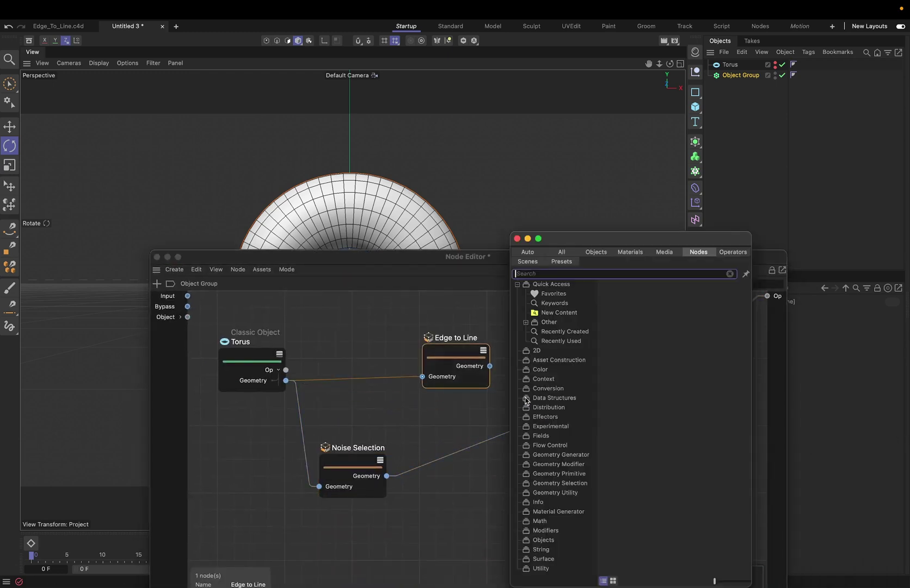
{"action": "type", "text": "subd"}
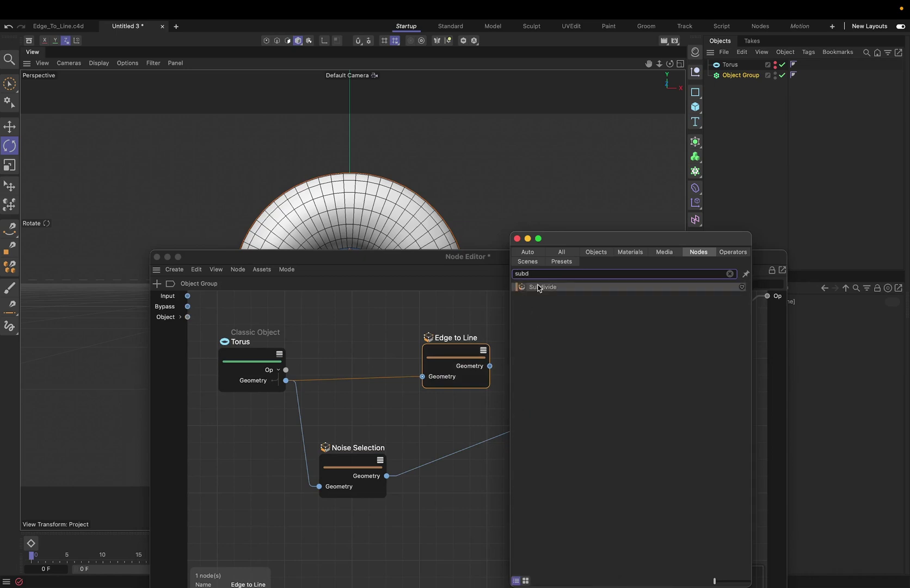
{"action": "key", "text": "Return"}
{"action": "left_click", "coordinate": [446, 463]}
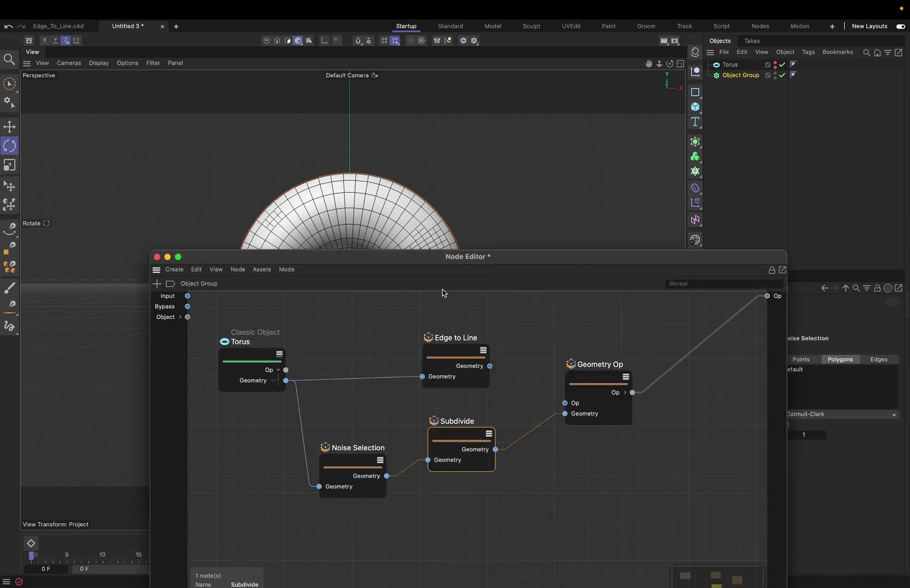
{"action": "left_click_drag", "start_coordinate": [445, 257], "coordinate": [439, 412]}
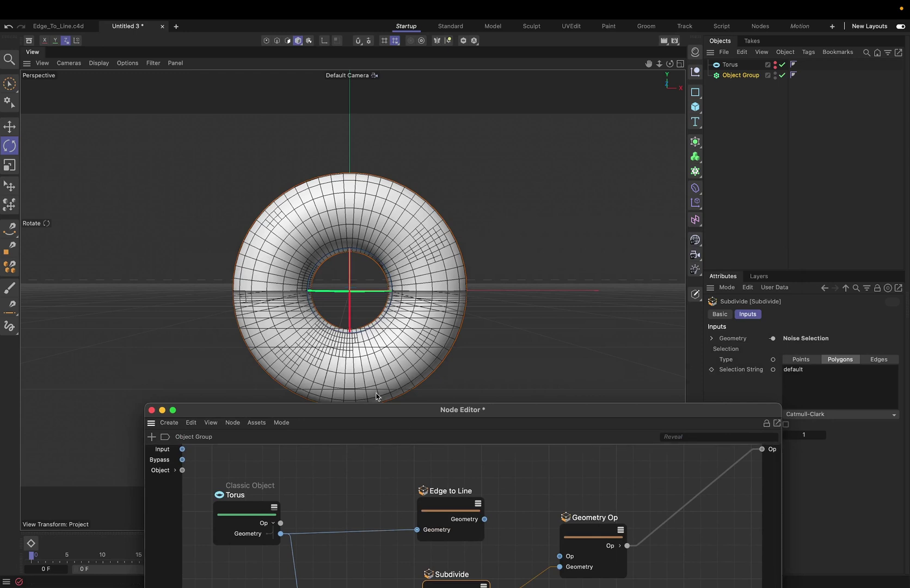
{"action": "left_click_drag", "start_coordinate": [380, 409], "coordinate": [321, 333]}
- Change Noise Selection's Threshold to 24% and Scale to 60%
{"action": "left_click", "coordinate": [292, 531]}
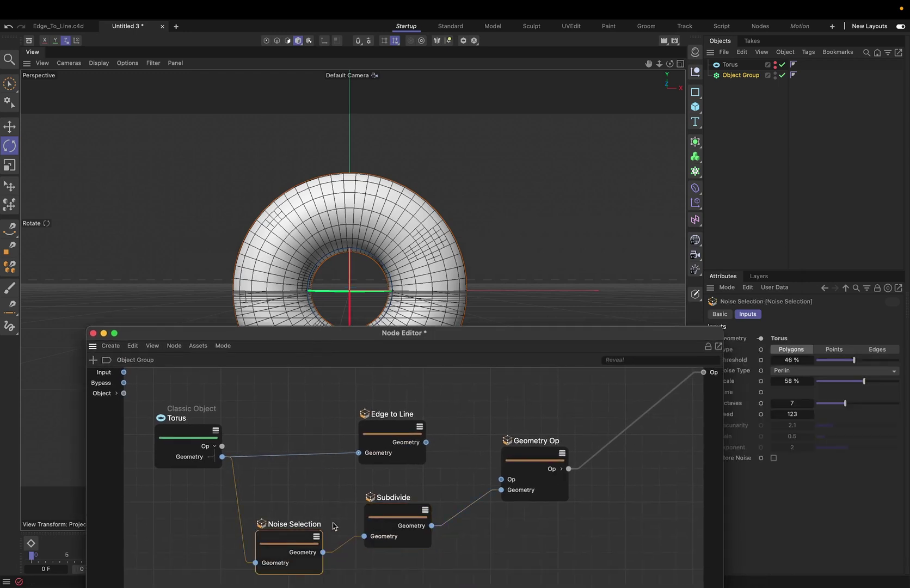
{"action": "left_click_drag", "start_coordinate": [854, 360], "coordinate": [867, 380]}
{"action": "left_click", "coordinate": [847, 382]}
{"action": "left_click_drag", "start_coordinate": [467, 333], "coordinate": [616, 403]}
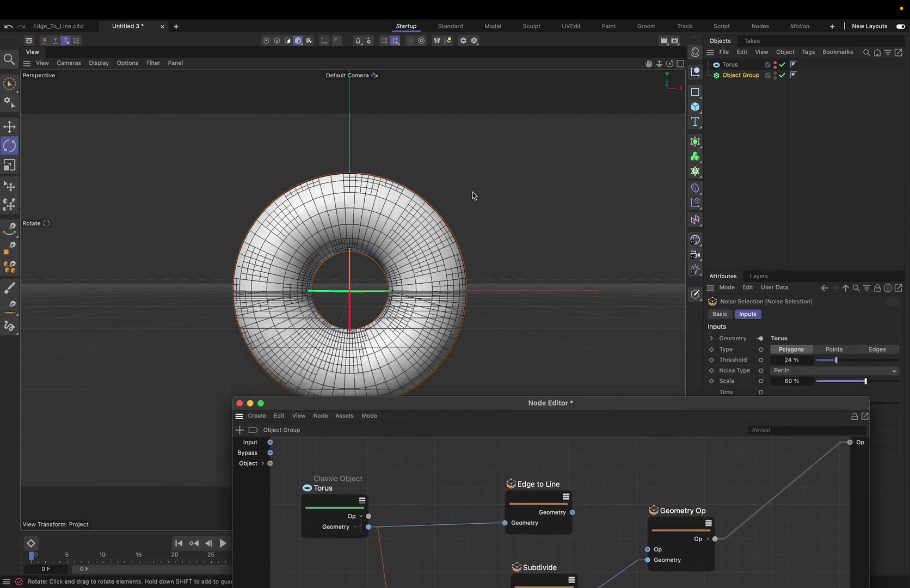
{"action": "left_click_drag", "start_coordinate": [730, 64], "coordinate": [734, 79]}
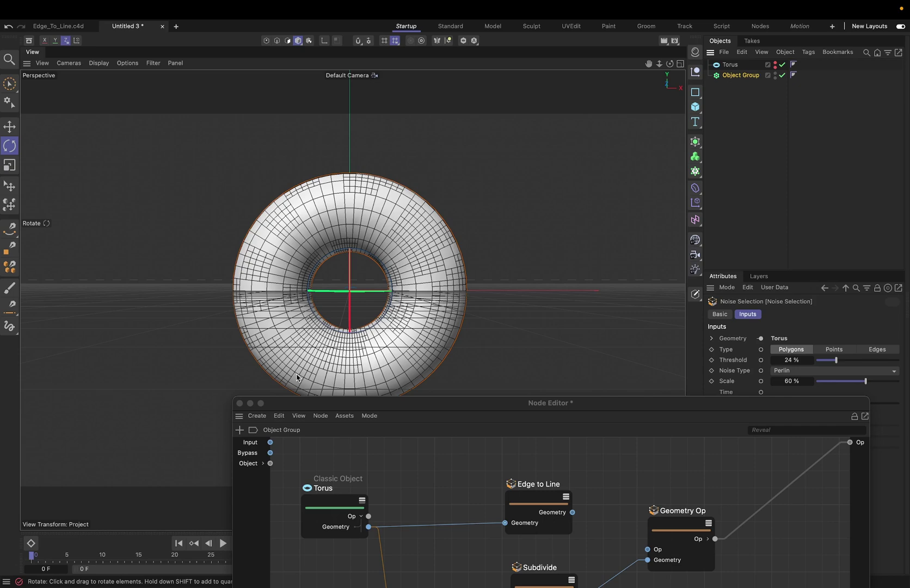
- Add a Time node to the Object Group graph
{"action": "left_click_drag", "start_coordinate": [565, 409], "coordinate": [721, 231]}
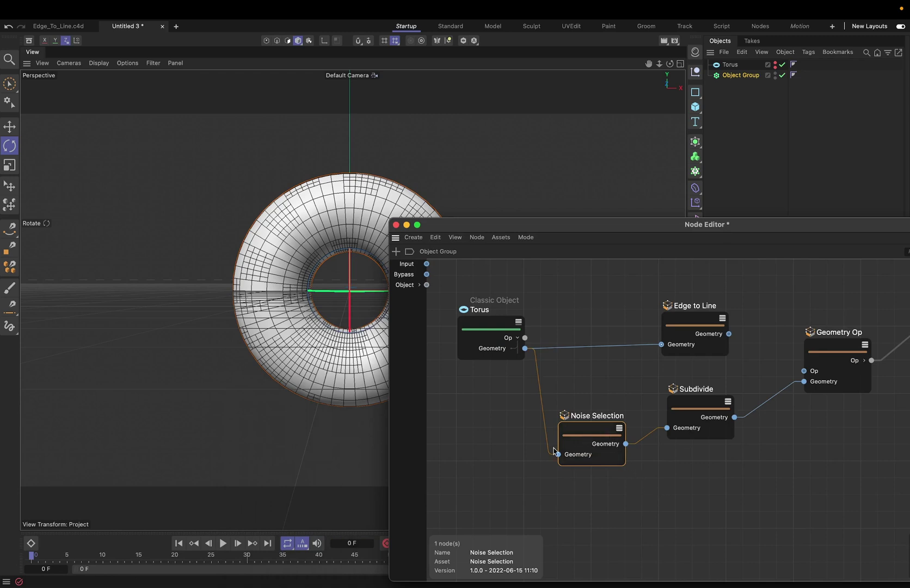
{"action": "double_click", "coordinate": [487, 454]}
{"action": "type", "text": "time"}
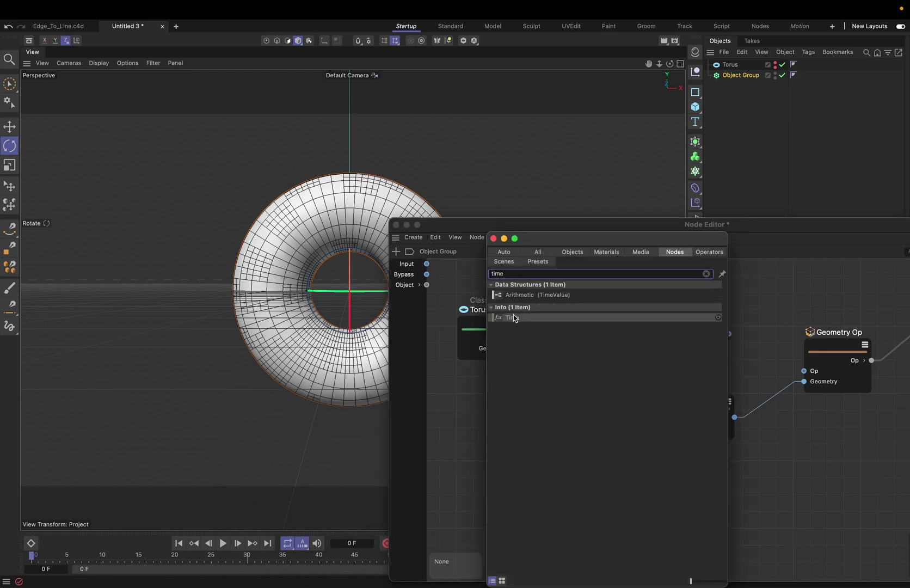
{"action": "left_click_drag", "start_coordinate": [514, 317], "coordinate": [443, 454]}
- Show all Noise Selection inputs, connect Time's Frame to its Time input, and preview playback
{"action": "left_click", "coordinate": [593, 431]}
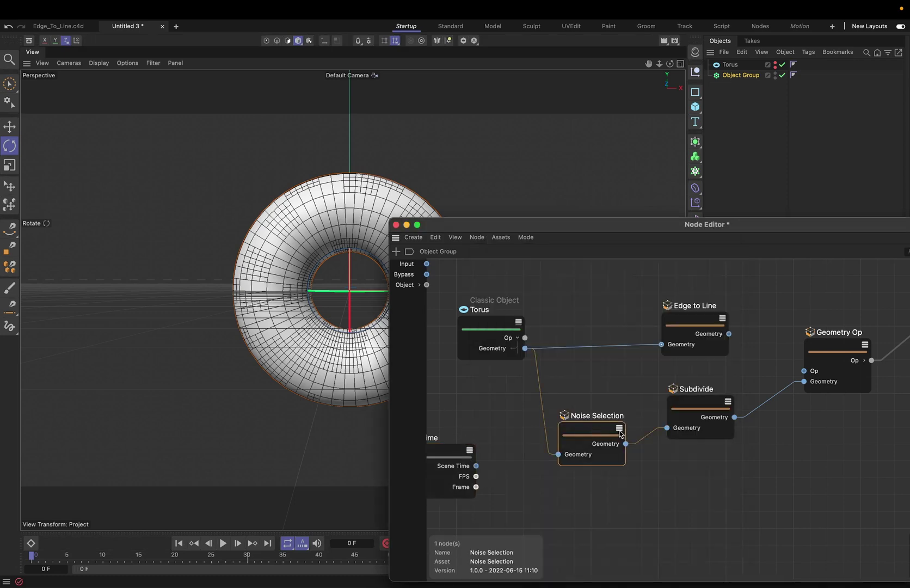
{"action": "right_click", "coordinate": [599, 431]}
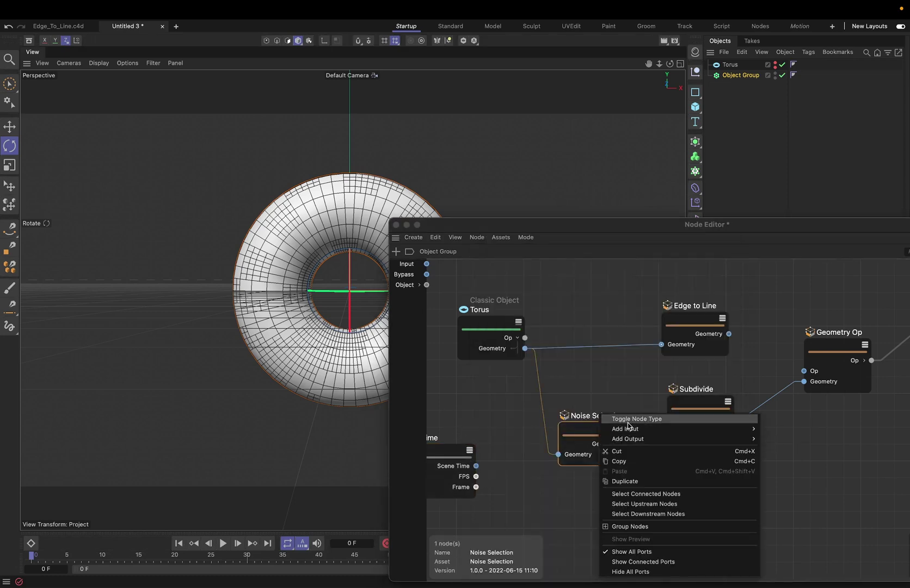
{"action": "mouse_move", "coordinate": [632, 429]}
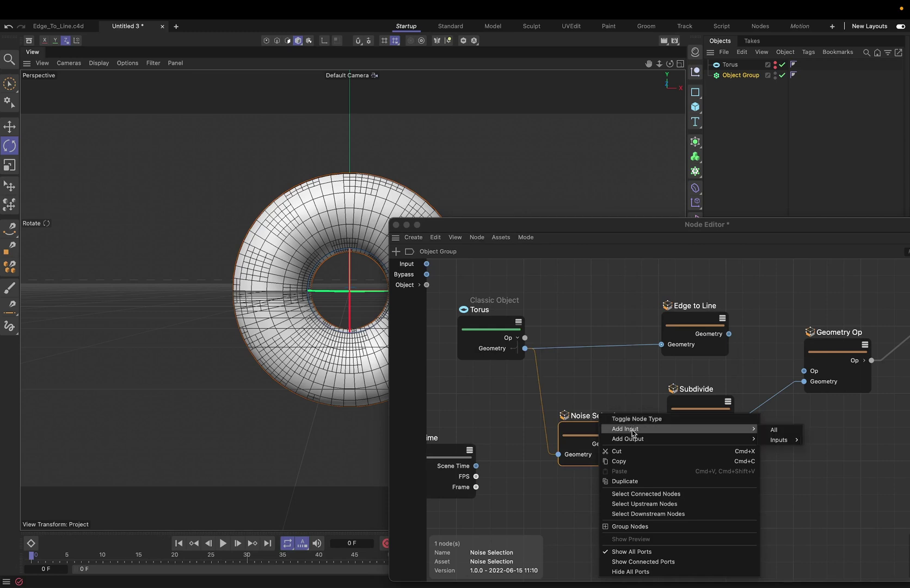
{"action": "left_click", "coordinate": [766, 436]}
{"action": "left_click_drag", "start_coordinate": [598, 429], "coordinate": [612, 383]}
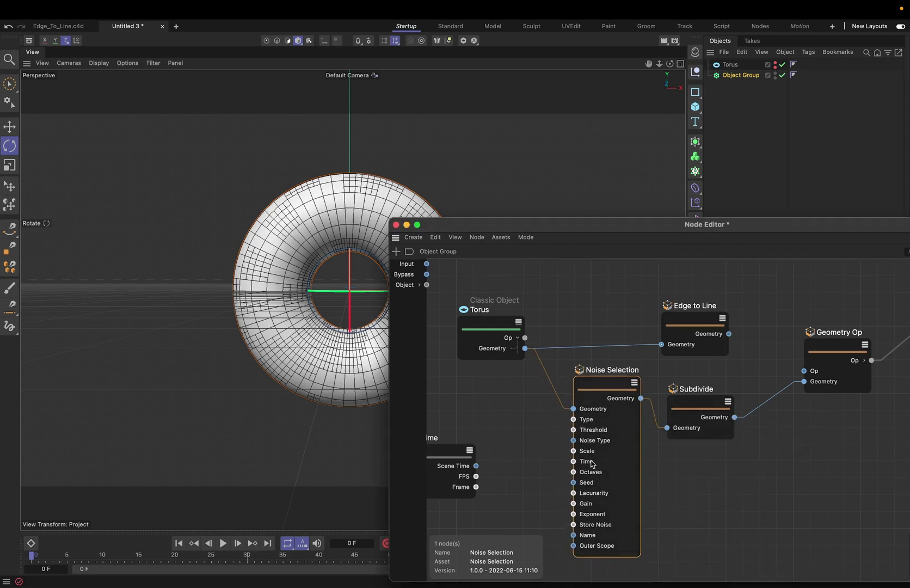
{"action": "left_click_drag", "start_coordinate": [573, 461], "coordinate": [477, 487]}
{"action": "left_click", "coordinate": [223, 543]}
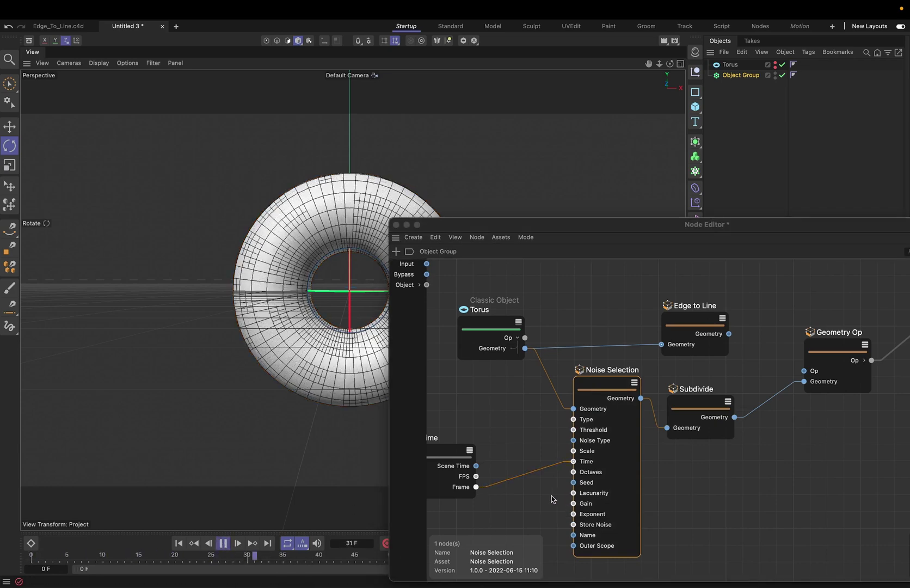
{"action": "left_click", "coordinate": [223, 544]}
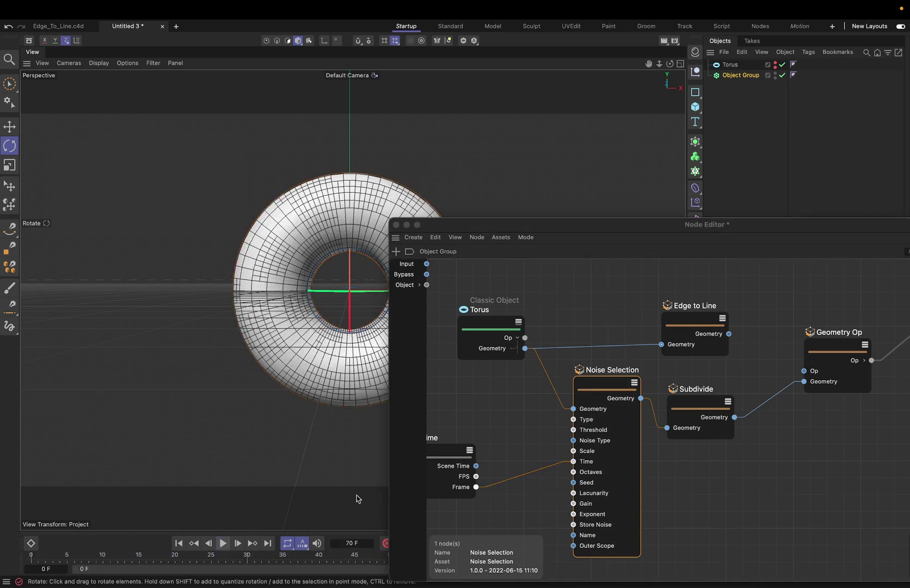
- Add an Arithmetic Multiply node between Time's Frame output and Noise Selection's Time input
{"action": "double_click", "coordinate": [529, 454]}
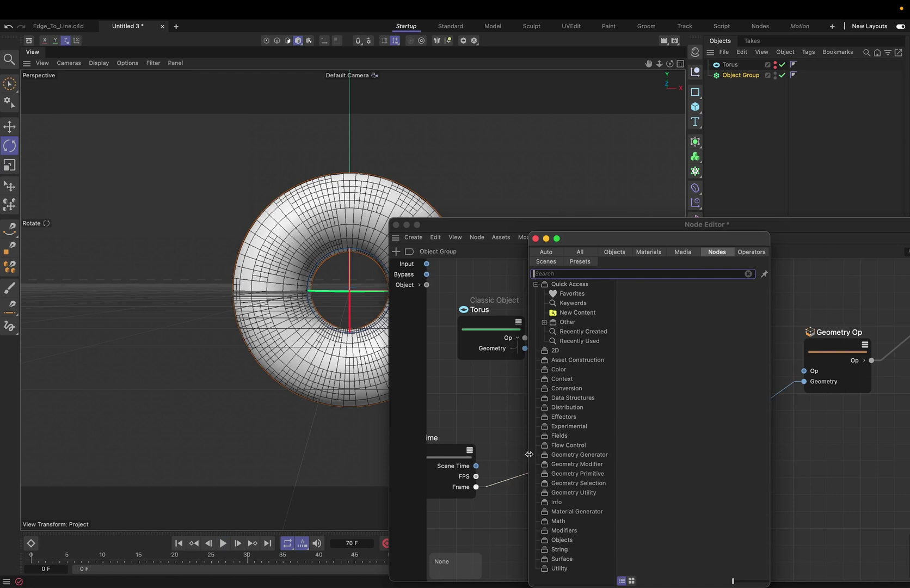
{"action": "type", "text": "mu"}
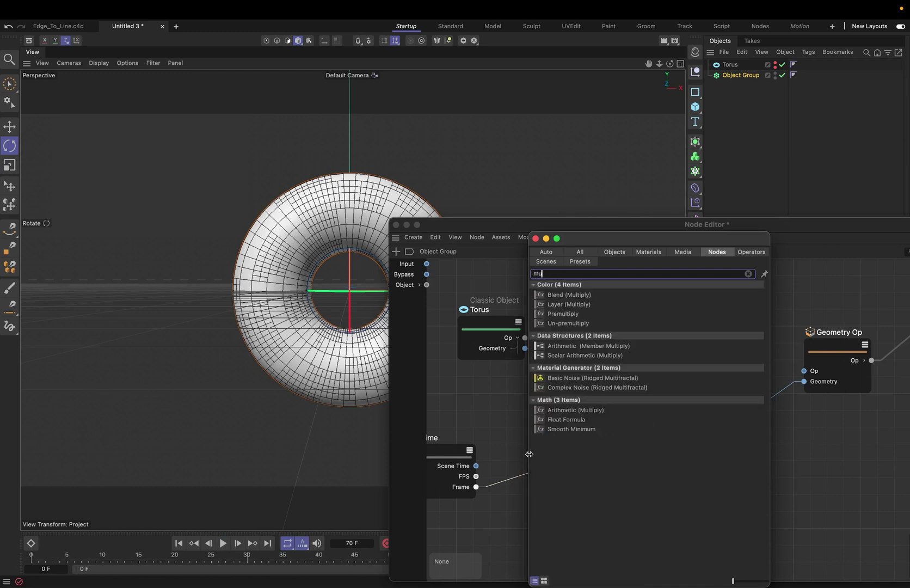
{"action": "type", "text": "lt"}
{"action": "left_click_drag", "start_coordinate": [590, 410], "coordinate": [497, 479]}
- Set the Multiply node's second input to 0.1 and play back to check the slower noise
{"action": "left_click_drag", "start_coordinate": [640, 230], "coordinate": [433, 439]}
{"action": "left_click", "coordinate": [784, 370]}
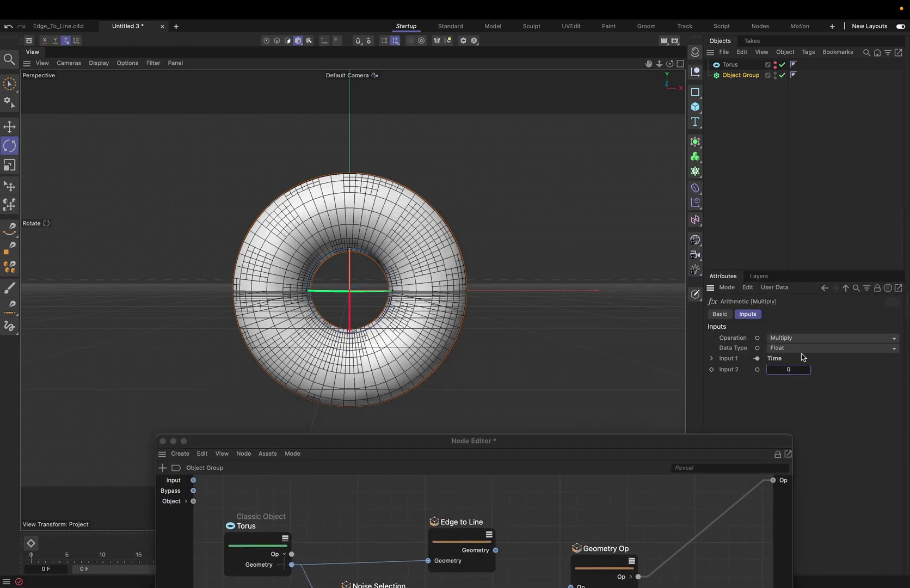
{"action": "type", "text": "0.1"}
{"action": "left_click_drag", "start_coordinate": [609, 445], "coordinate": [752, 416]}
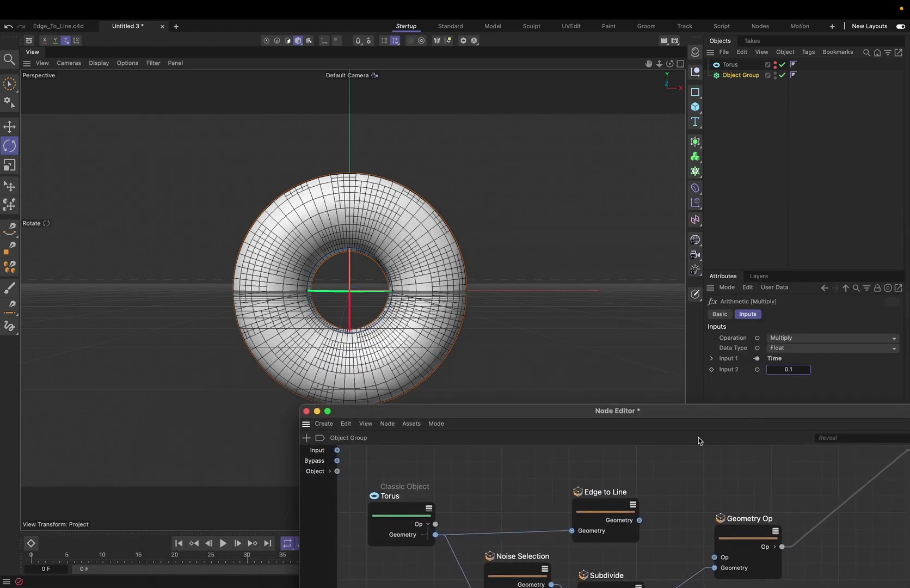
{"action": "left_click", "coordinate": [223, 543]}
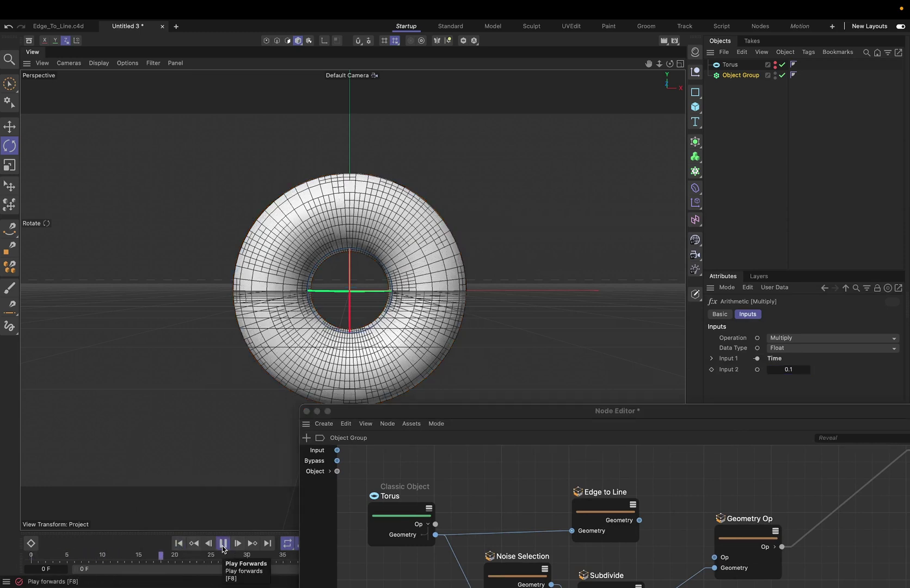
{"action": "left_click", "coordinate": [791, 370]}
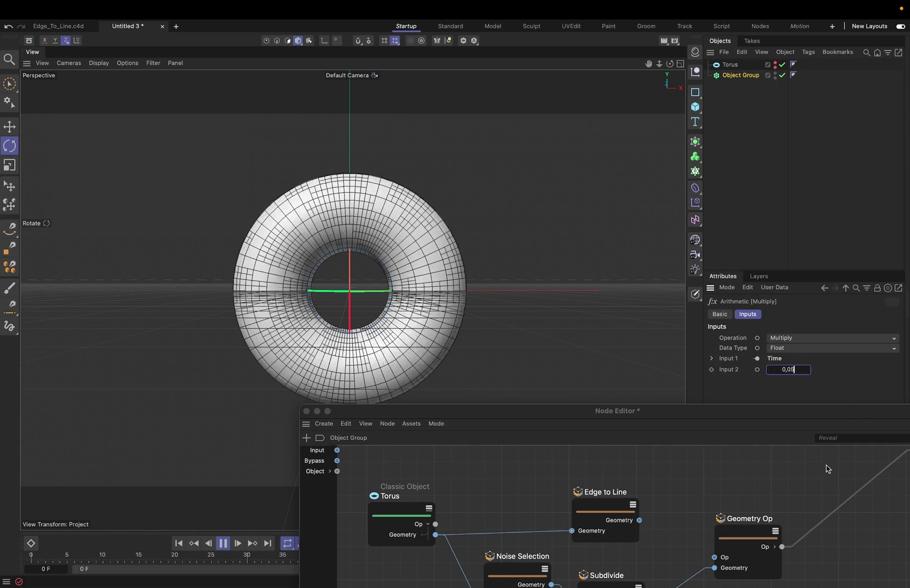
{"action": "left_click", "coordinate": [799, 475]}
- Arrange the Geometry Op and Edge to Line nodes in the node window
{"action": "left_click_drag", "start_coordinate": [646, 408], "coordinate": [605, 318]}
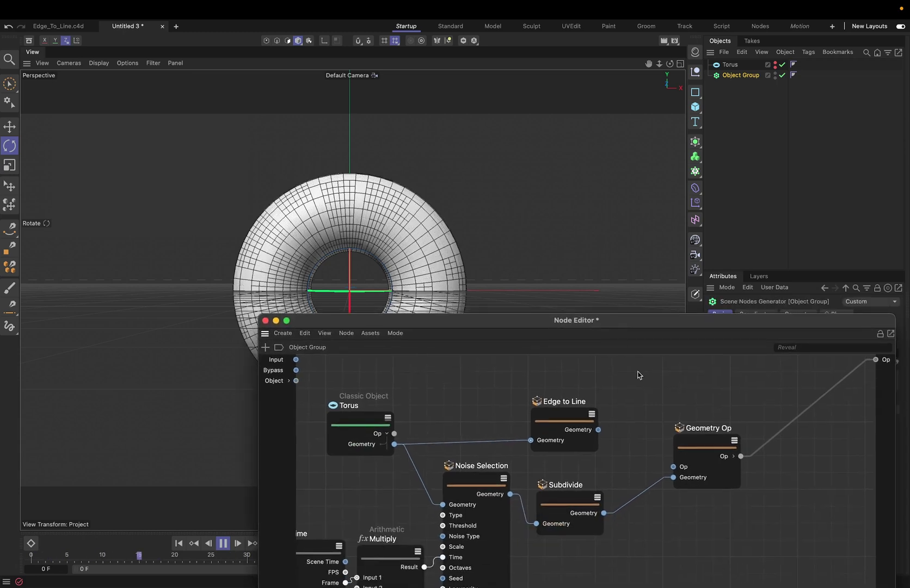
{"action": "left_click_drag", "start_coordinate": [699, 447], "coordinate": [699, 442]}
{"action": "left_click_drag", "start_coordinate": [570, 425], "coordinate": [620, 426]}
- Wire Subdivide into Edge to Line, then into Geometry Op, and stop playback
{"action": "left_click", "coordinate": [582, 507]}
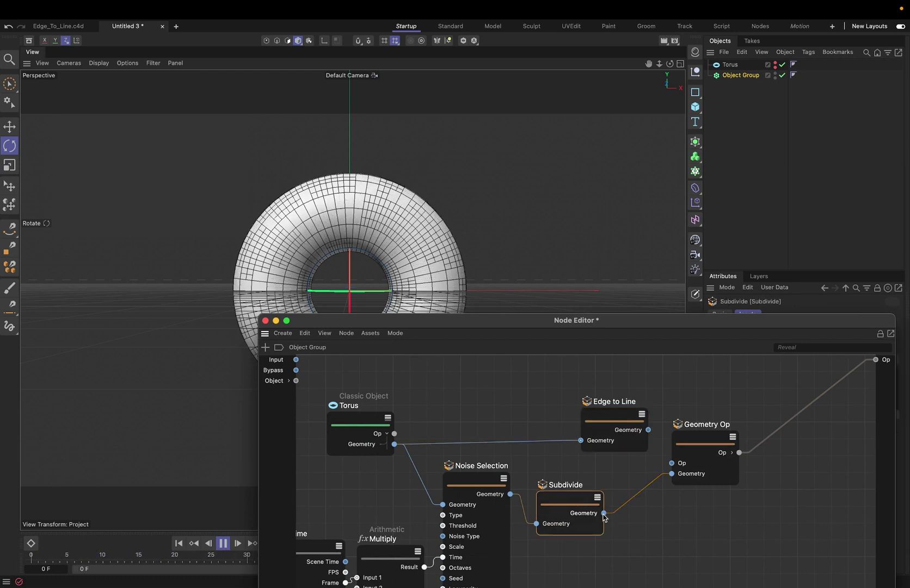
{"action": "left_click_drag", "start_coordinate": [605, 513], "coordinate": [581, 440]}
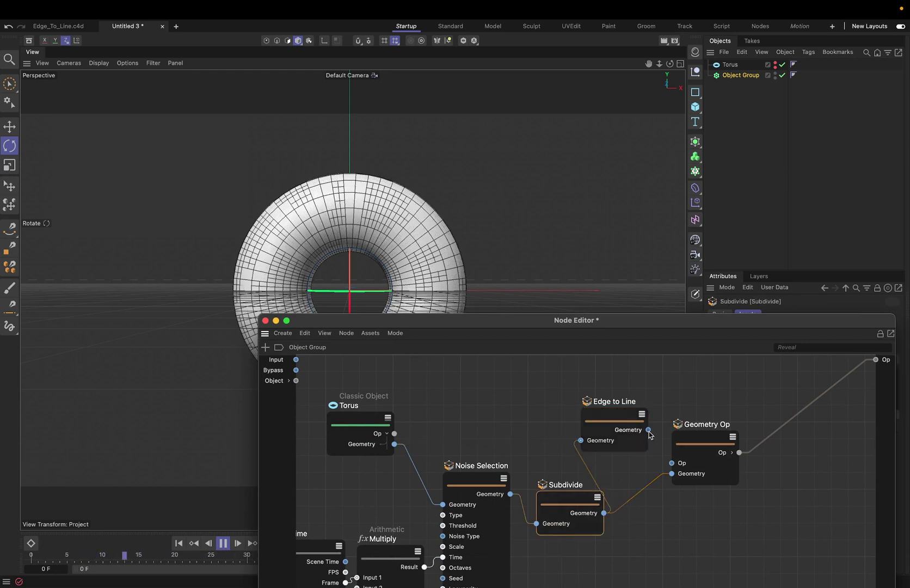
{"action": "left_click", "coordinate": [607, 415]}
{"action": "left_click_drag", "start_coordinate": [649, 429], "coordinate": [673, 474]}
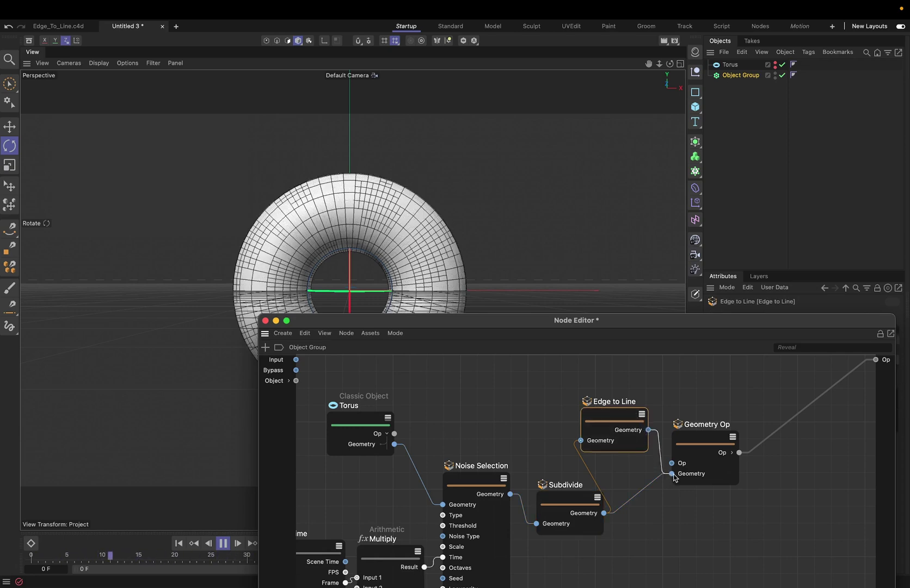
{"action": "left_click_drag", "start_coordinate": [572, 321], "coordinate": [762, 393]}
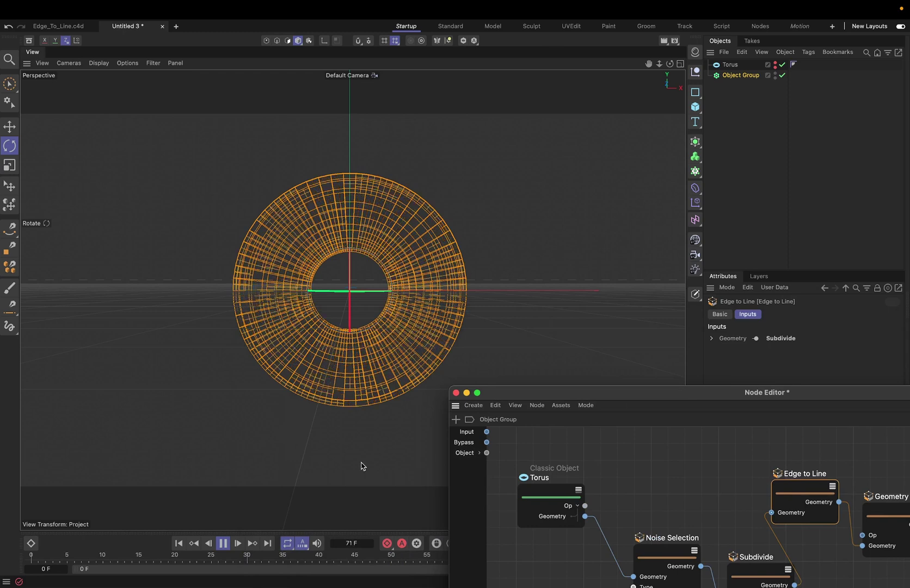
{"action": "left_click", "coordinate": [224, 543]}
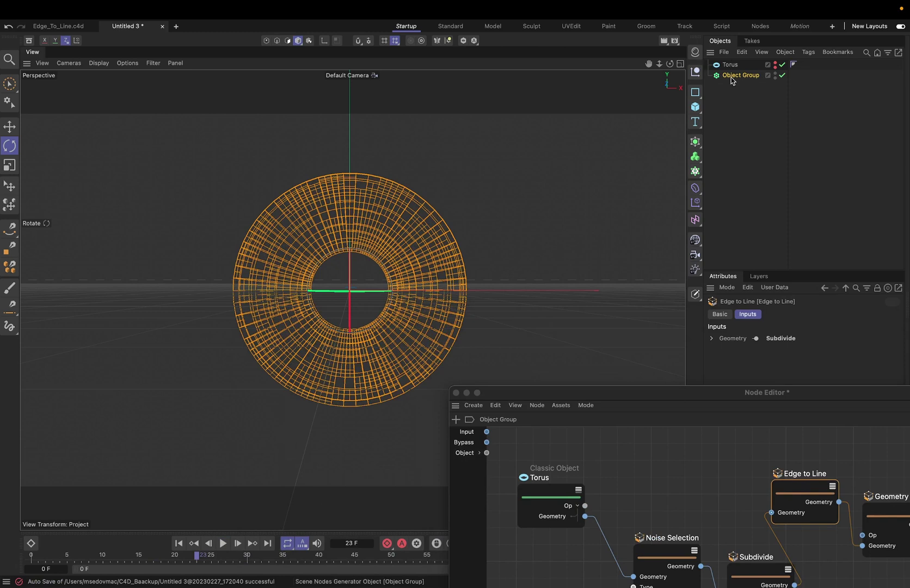
- Set the renderer to Redshift and disable Automatic Sampling (Samples Min 4, Max 16)
{"action": "left_click", "coordinate": [675, 40]}
{"action": "left_click", "coordinate": [639, 63]}
{"action": "left_click", "coordinate": [629, 76]}
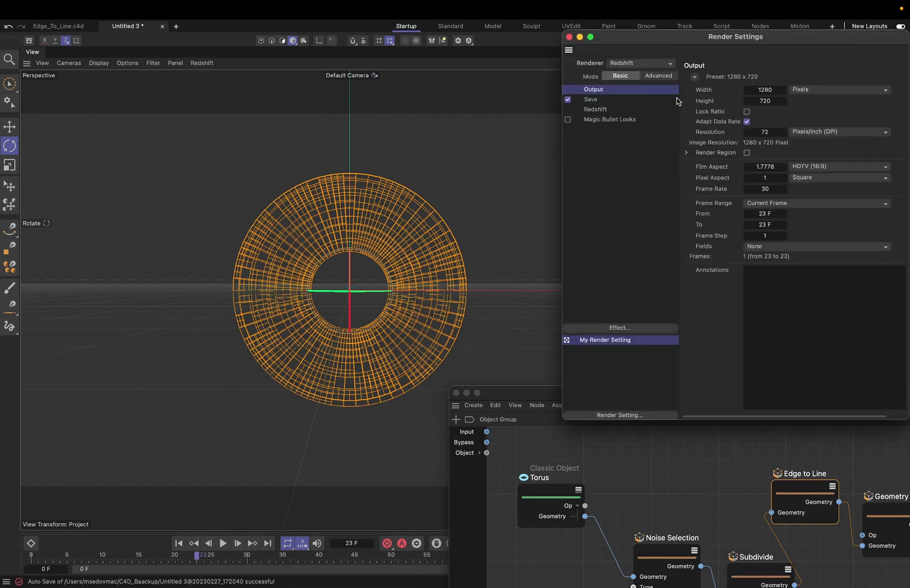
{"action": "left_click", "coordinate": [660, 77]}
{"action": "left_click", "coordinate": [624, 108]}
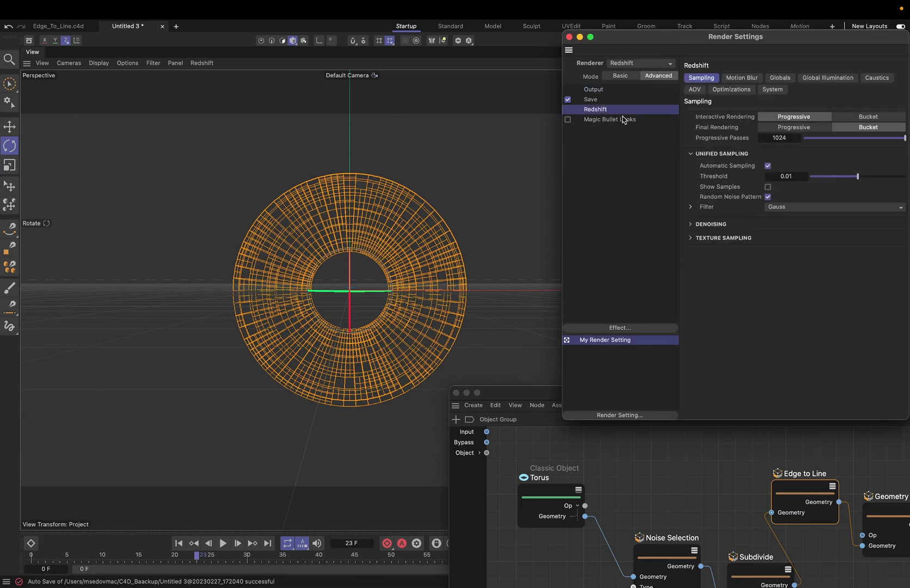
{"action": "left_click", "coordinate": [768, 166]}
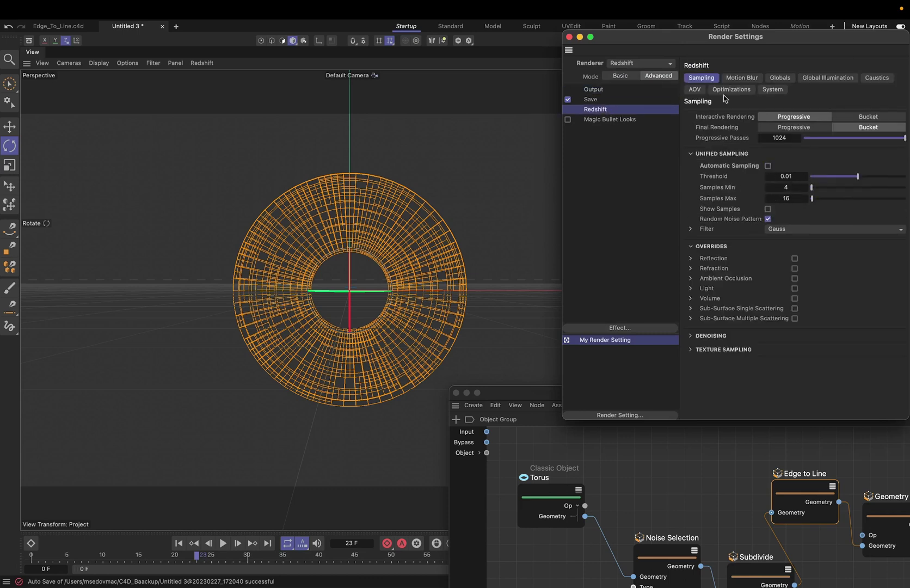
{"action": "left_click", "coordinate": [570, 36]}
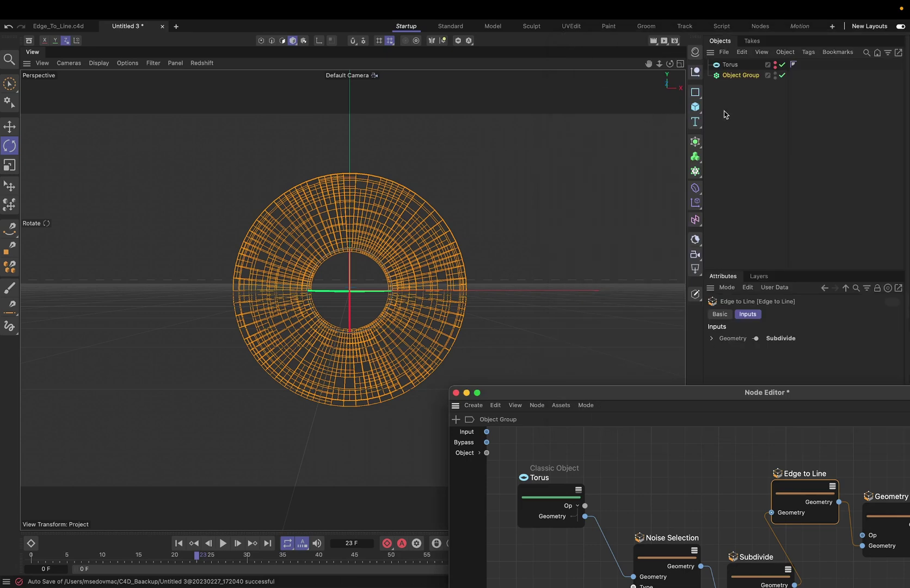
- Open the Redshift RenderView and add an RS Object tag to Object Group
{"action": "left_click", "coordinate": [664, 40]}
{"action": "left_click", "coordinate": [703, 93]}
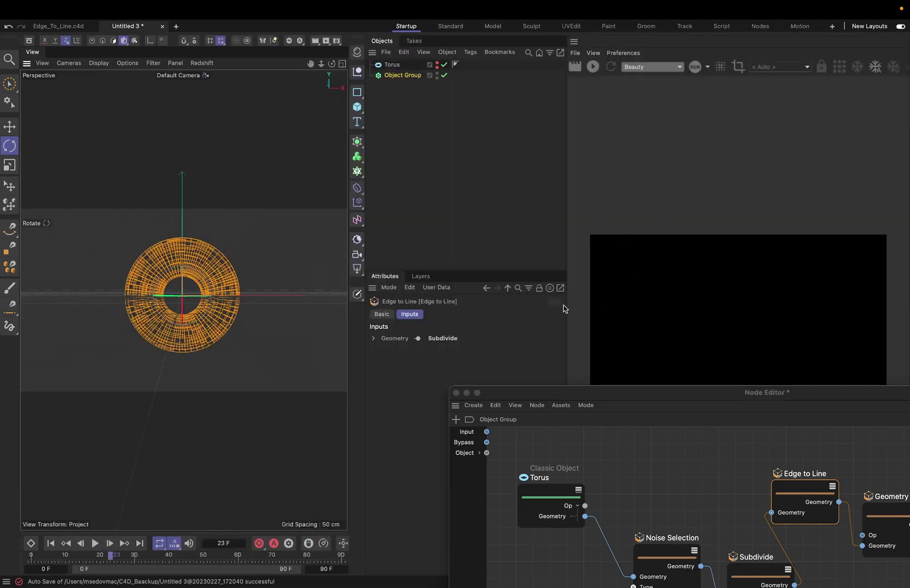
{"action": "right_click", "coordinate": [412, 75]}
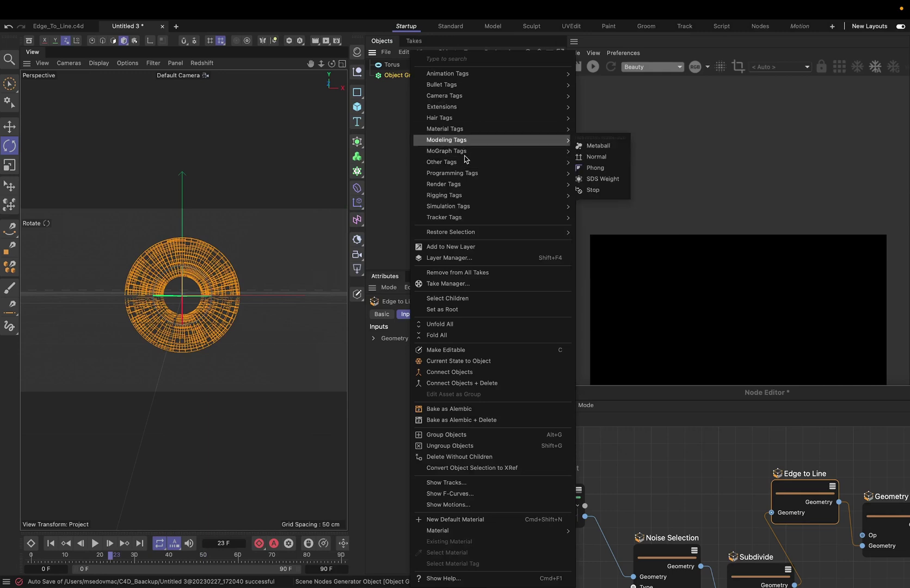
{"action": "mouse_move", "coordinate": [463, 184]}
{"action": "left_click", "coordinate": [611, 225]}
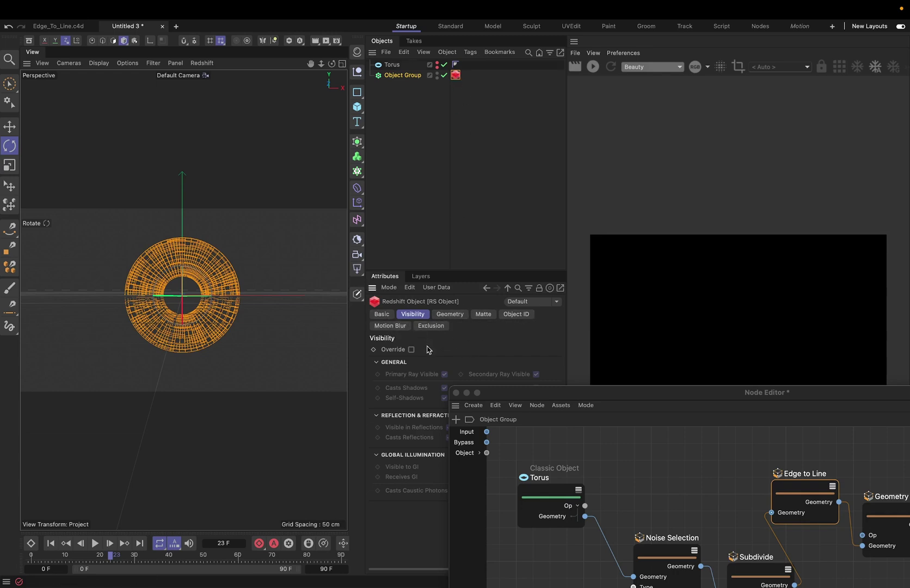
{"action": "left_click_drag", "start_coordinate": [506, 395], "coordinate": [485, 489]}
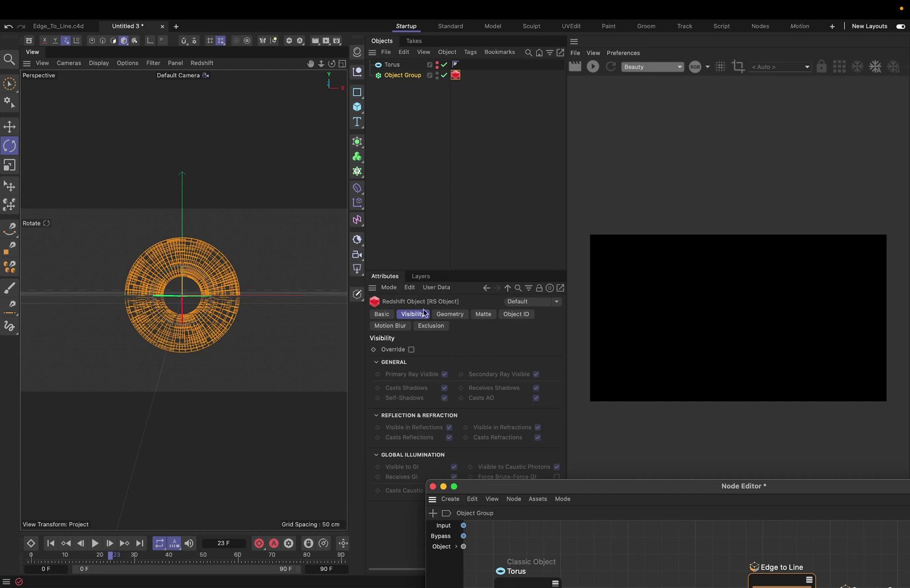
{"action": "left_click", "coordinate": [357, 142]}
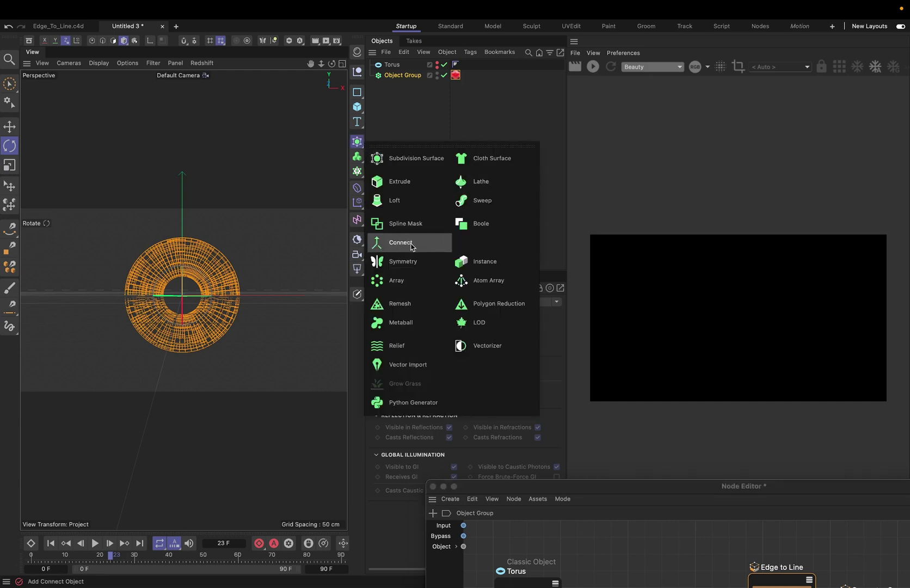
- Add a Spline Mask and parent Object Group and Torus under it
{"action": "left_click", "coordinate": [405, 226]}
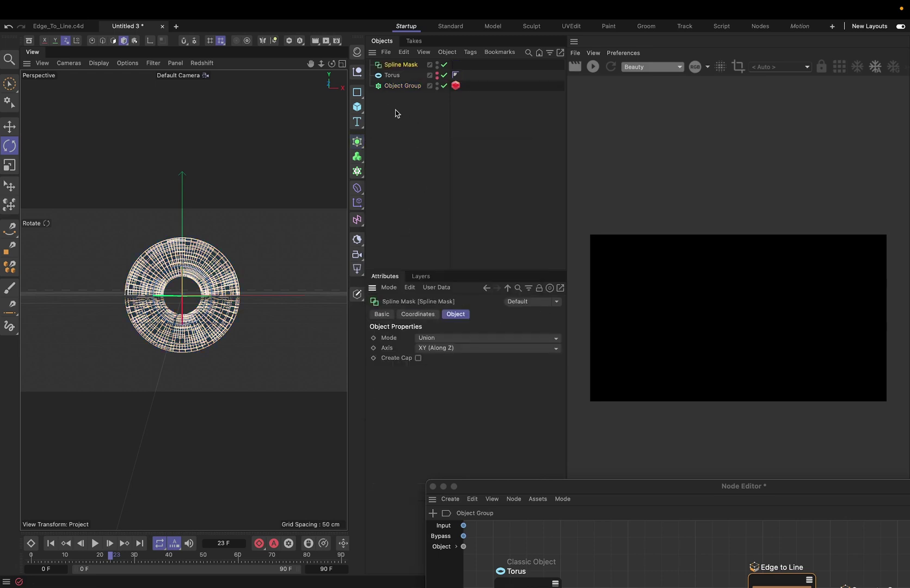
{"action": "left_click_drag", "start_coordinate": [403, 86], "coordinate": [400, 65]}
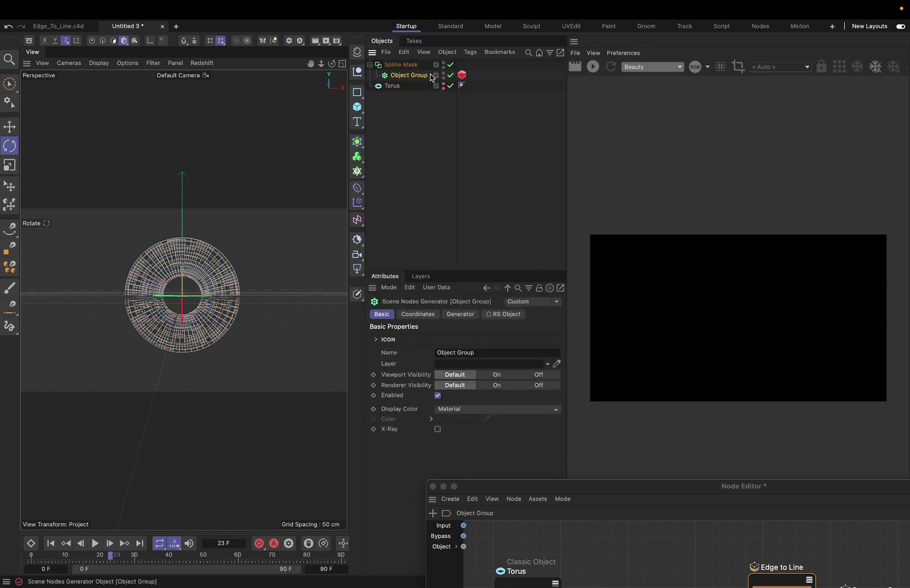
{"action": "left_click_drag", "start_coordinate": [456, 75], "coordinate": [462, 65]}
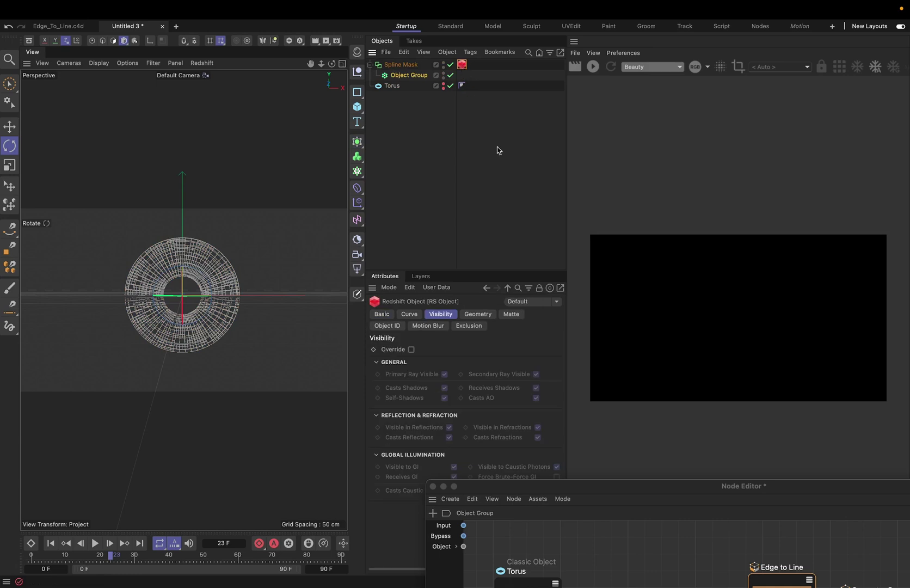
- Set the RS Object tag's Curve Mode to Cylinders and start the Redshift IPR
{"action": "left_click", "coordinate": [410, 315]}
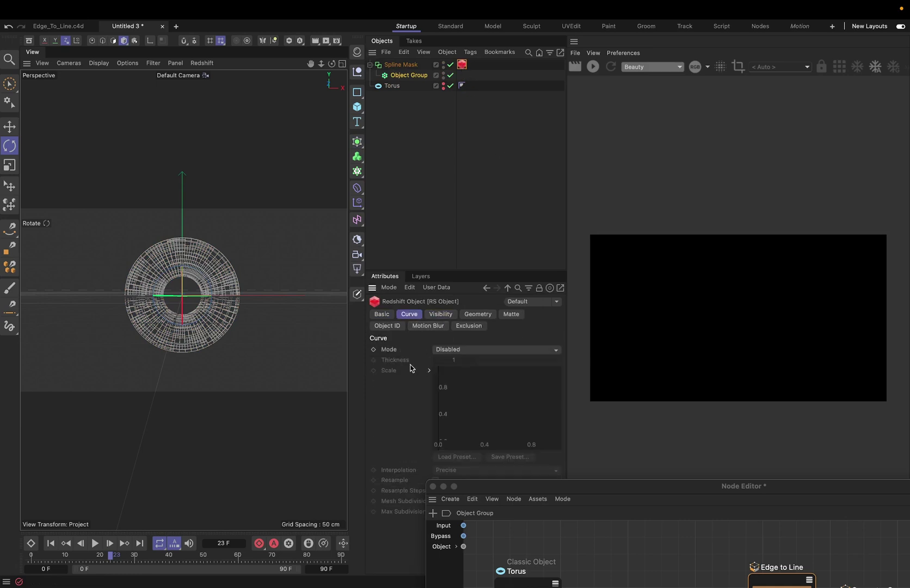
{"action": "left_click", "coordinate": [444, 351]}
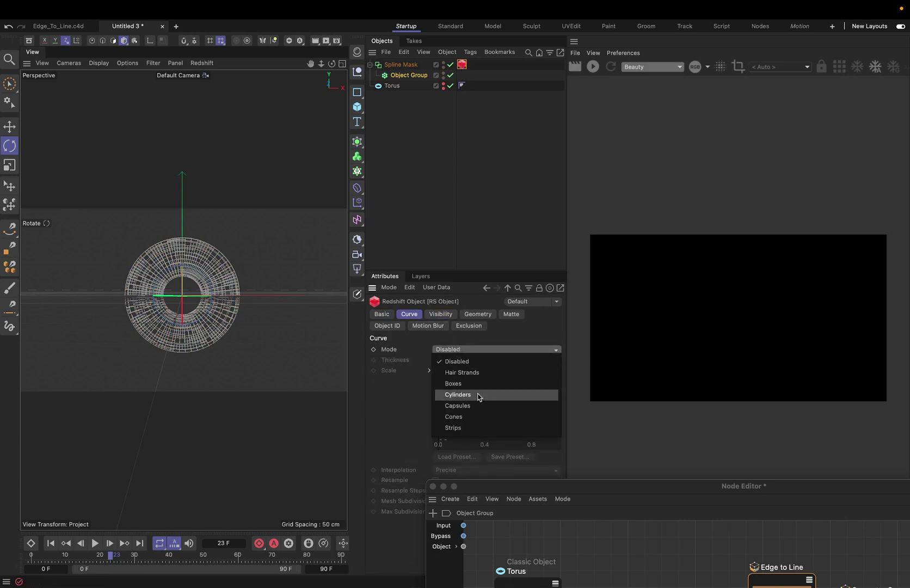
{"action": "left_click", "coordinate": [479, 396]}
{"action": "left_click", "coordinate": [599, 69]}
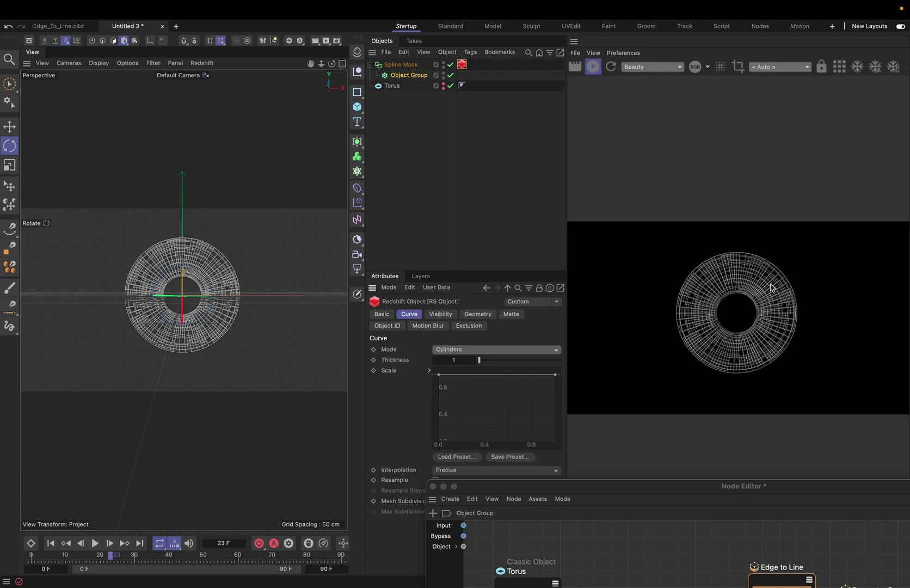
{"action": "scroll", "coordinate": [233, 298], "scroll_direction": "up", "scroll_amount": 5}
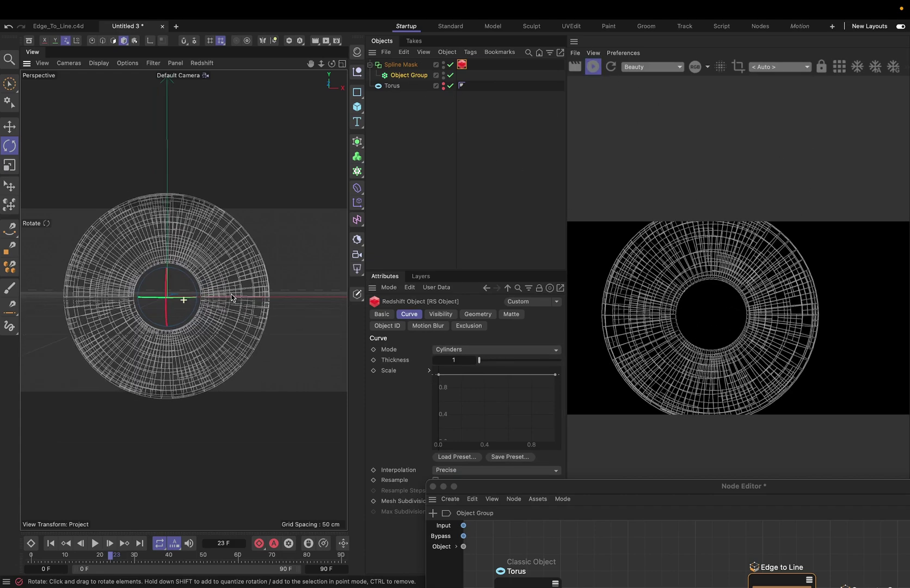
- Scrub to frame 33 and shift Edge to Line and Geometry Op right of Subdivide
{"action": "left_click_drag", "start_coordinate": [116, 556], "coordinate": [203, 555]}
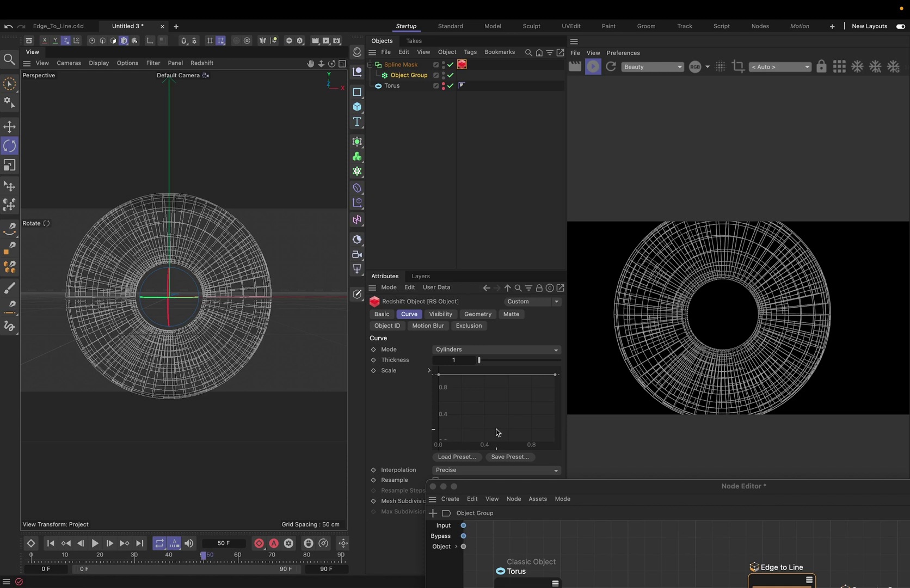
{"action": "left_click_drag", "start_coordinate": [669, 485], "coordinate": [490, 331]}
{"action": "left_click_drag", "start_coordinate": [706, 416], "coordinate": [569, 467]}
{"action": "left_click_drag", "start_coordinate": [618, 430], "coordinate": [687, 431]}
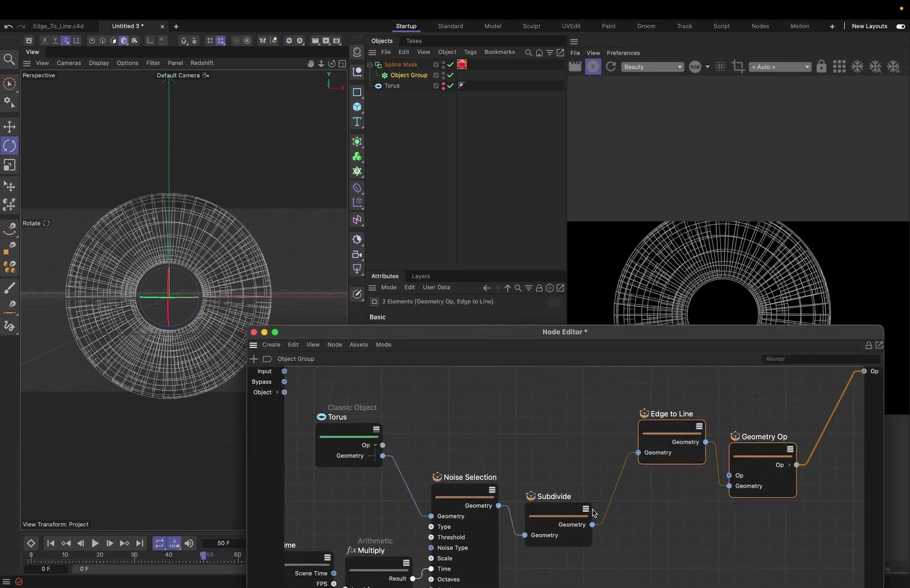
{"action": "mouse_move", "coordinate": [555, 509]}
{"action": "left_mouse_down"}
{"action": "mouse_move", "coordinate": [576, 507]}
{"action": "mouse_move", "coordinate": [550, 506]}
{"action": "left_mouse_up"}
- Insert a Delete node ('dele') between Subdivide and Edge to Line
{"action": "left_click", "coordinate": [656, 526]}
{"action": "key", "text": "shift+F8"}
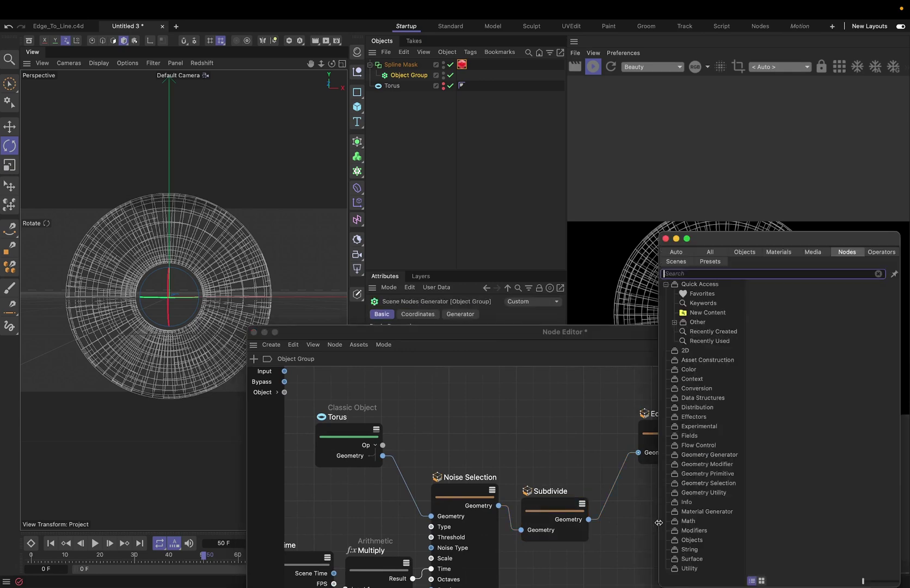
{"action": "type", "text": "dele"}
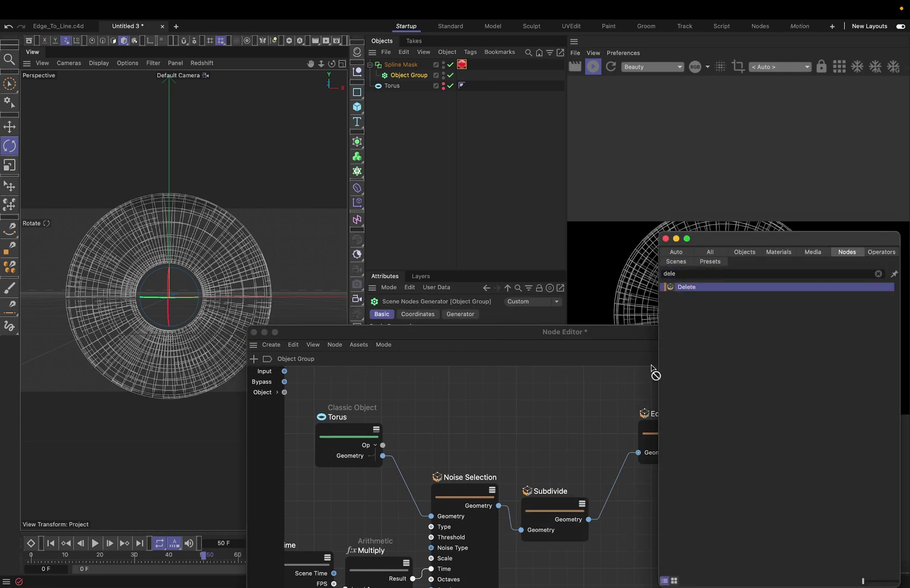
{"action": "left_click_drag", "start_coordinate": [653, 370], "coordinate": [610, 488]}
- Raise the Noise Selection Threshold from 24 % to 31 %
{"action": "left_click_drag", "start_coordinate": [623, 333], "coordinate": [535, 334]}
{"action": "left_click_drag", "start_coordinate": [383, 490], "coordinate": [350, 484]}
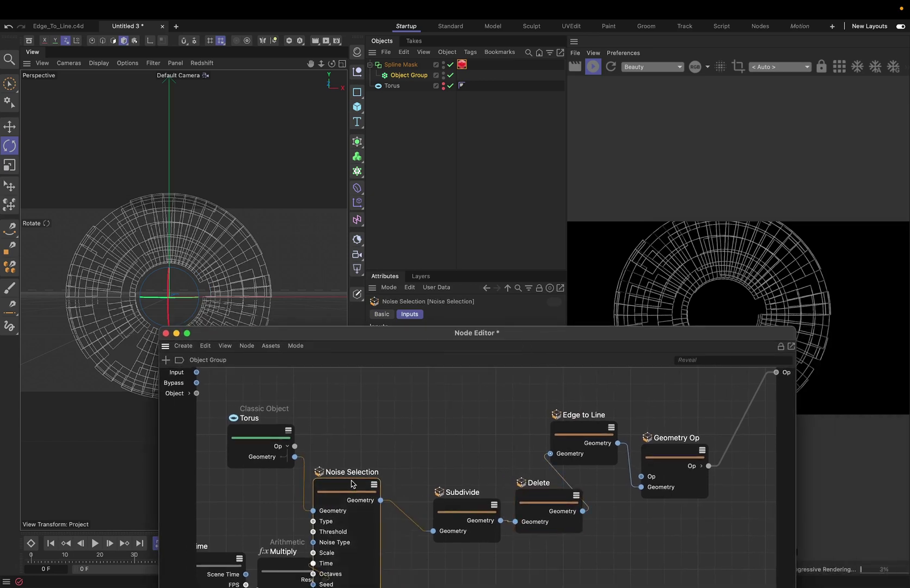
{"action": "left_click_drag", "start_coordinate": [452, 511], "coordinate": [439, 527]}
{"action": "left_click", "coordinate": [357, 488]}
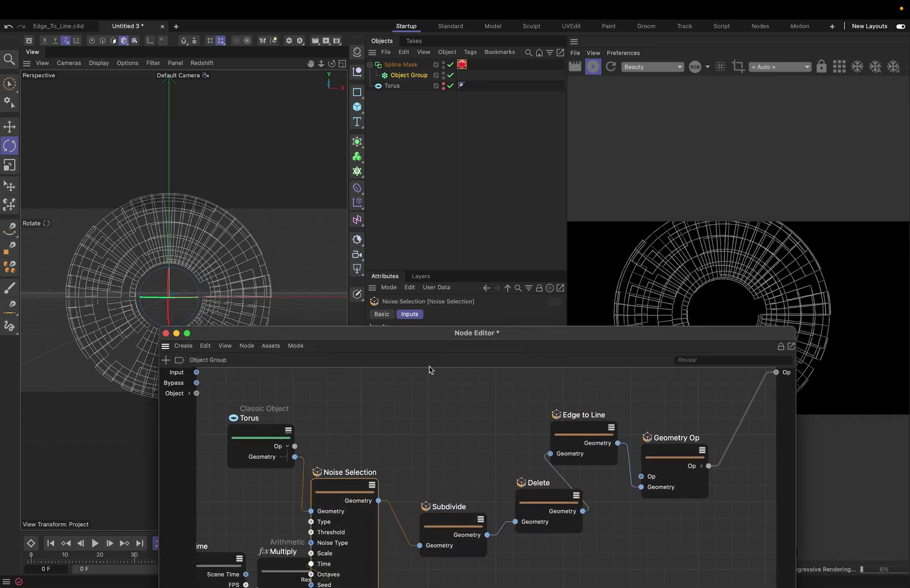
{"action": "left_click_drag", "start_coordinate": [423, 333], "coordinate": [416, 462]}
{"action": "mouse_move", "coordinate": [498, 364]}
{"action": "left_mouse_down"}
{"action": "mouse_move", "coordinate": [540, 382]}
{"action": "mouse_move", "coordinate": [487, 360]}
{"action": "left_mouse_up"}
{"action": "left_click", "coordinate": [400, 64]}
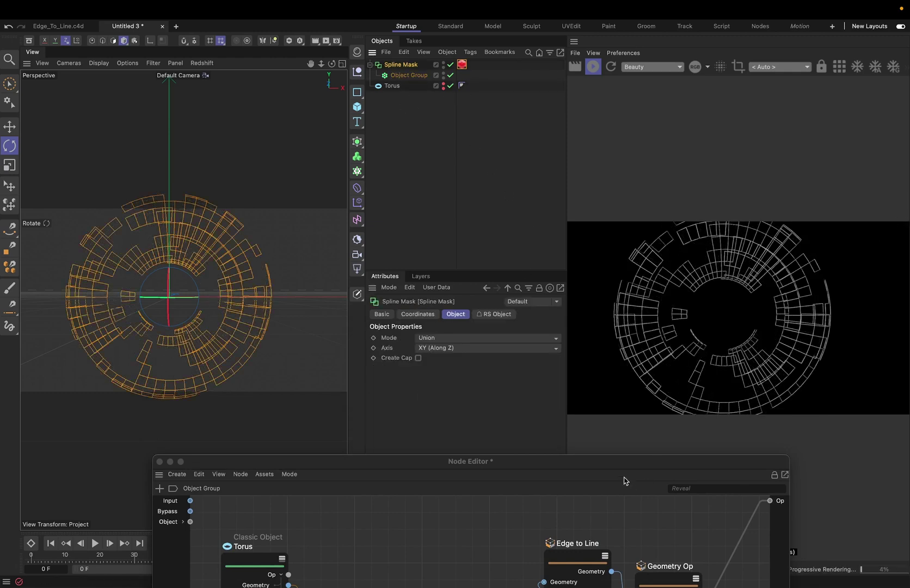
- Add a Cylinder object to the scene
{"action": "left_click_drag", "start_coordinate": [615, 468], "coordinate": [677, 308]}
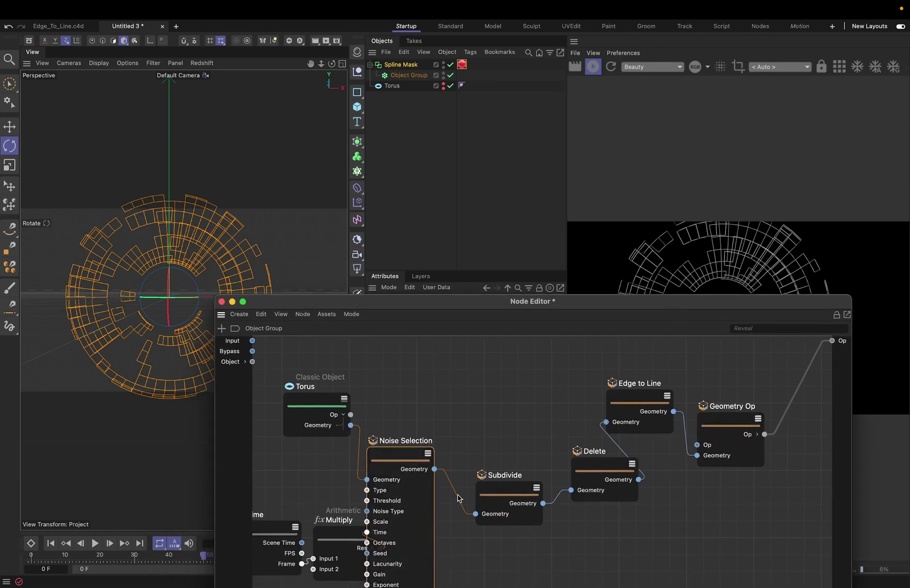
{"action": "key", "text": "s"}
{"action": "left_click", "coordinate": [483, 376]}
{"action": "left_click_drag", "start_coordinate": [357, 106], "coordinate": [462, 126]}
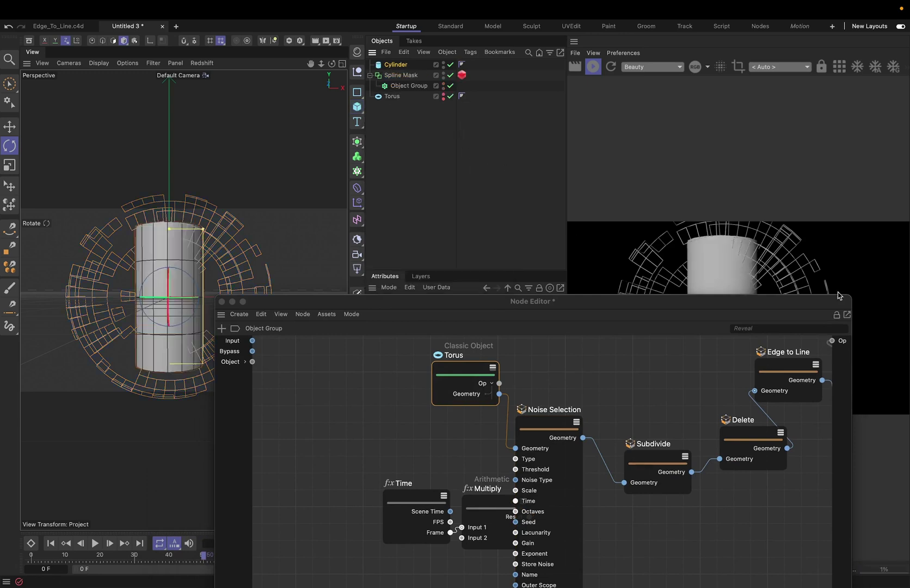
- Feed the Cylinder's geometry into Noise Selection instead of the Torus and hide the original cylinder
{"action": "left_click_drag", "start_coordinate": [401, 64], "coordinate": [283, 341]}
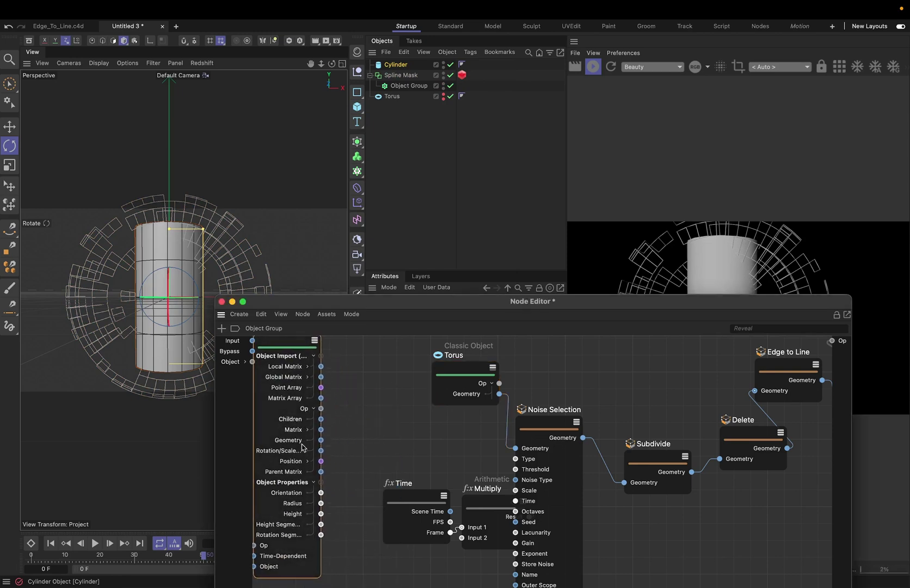
{"action": "left_click_drag", "start_coordinate": [321, 440], "coordinate": [516, 449]}
{"action": "left_click", "coordinate": [444, 66]}
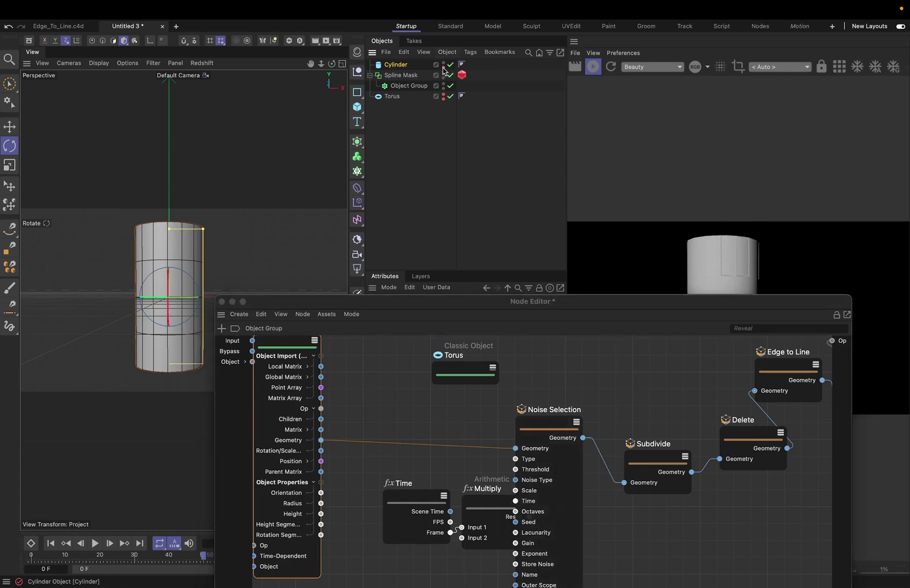
{"action": "left_click_drag", "start_coordinate": [646, 301], "coordinate": [495, 236]}
{"action": "left_click", "coordinate": [569, 420]}
- Wire Subdivide straight to Edge to Line with Subdivisions 2, Smooth on, Iterations 2
{"action": "left_click_drag", "start_coordinate": [564, 400], "coordinate": [627, 319]}
{"action": "left_click_drag", "start_coordinate": [610, 236], "coordinate": [465, 518]}
{"action": "left_click", "coordinate": [484, 432]}
{"action": "left_click", "coordinate": [448, 424]}
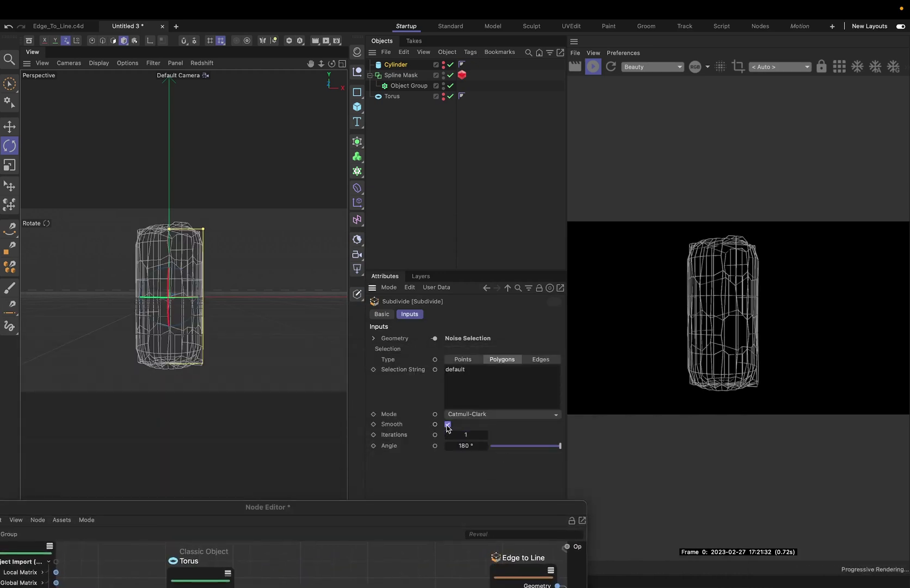
{"action": "left_click", "coordinate": [484, 433]}
- Scrub the timeline from frame 23 to check the denser cylinder mesh
{"action": "left_click_drag", "start_coordinate": [469, 507], "coordinate": [490, 539]}
{"action": "left_click", "coordinate": [114, 556]}
{"action": "left_click_drag", "start_coordinate": [114, 556], "coordinate": [155, 555]}
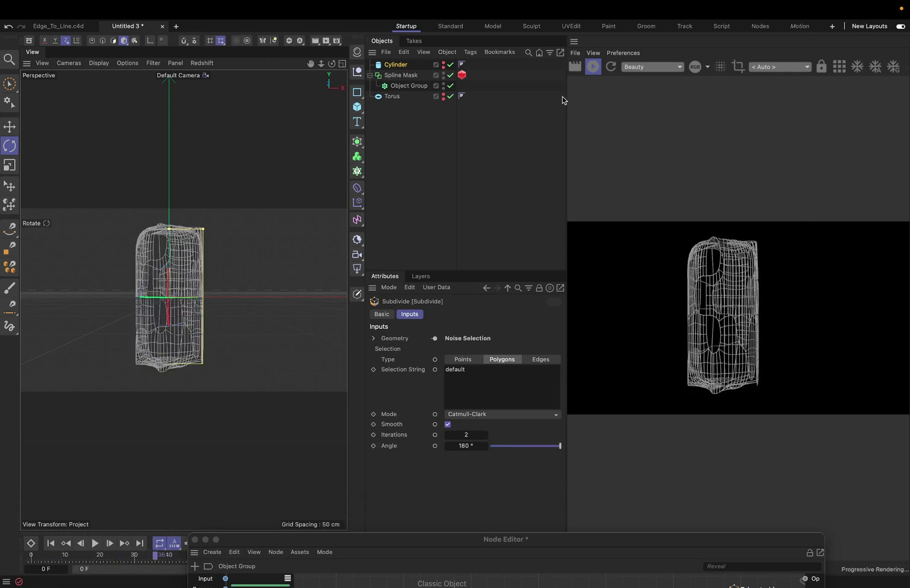
{"action": "left_click_drag", "start_coordinate": [593, 538], "coordinate": [553, 183]}
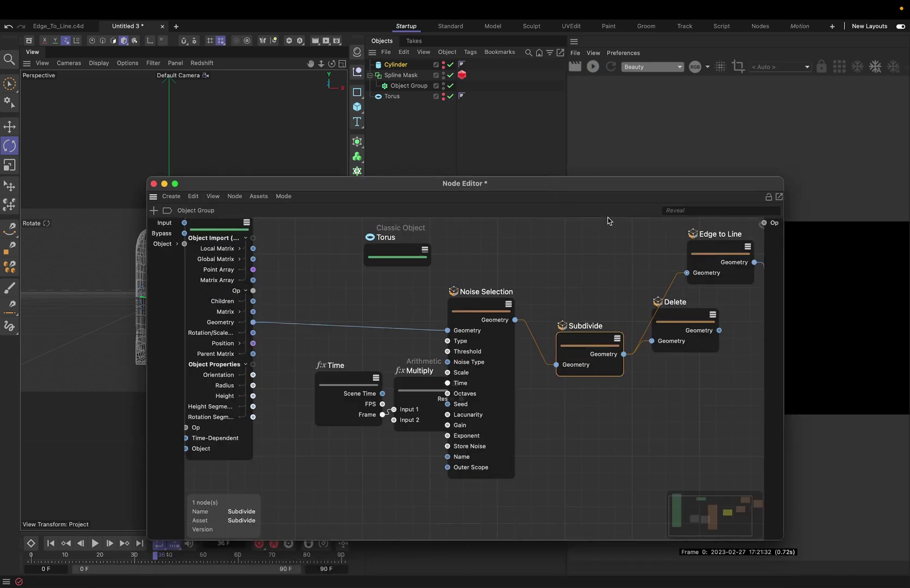
{"action": "scroll", "coordinate": [456, 264], "scroll_direction": "down", "scroll_amount": 5}
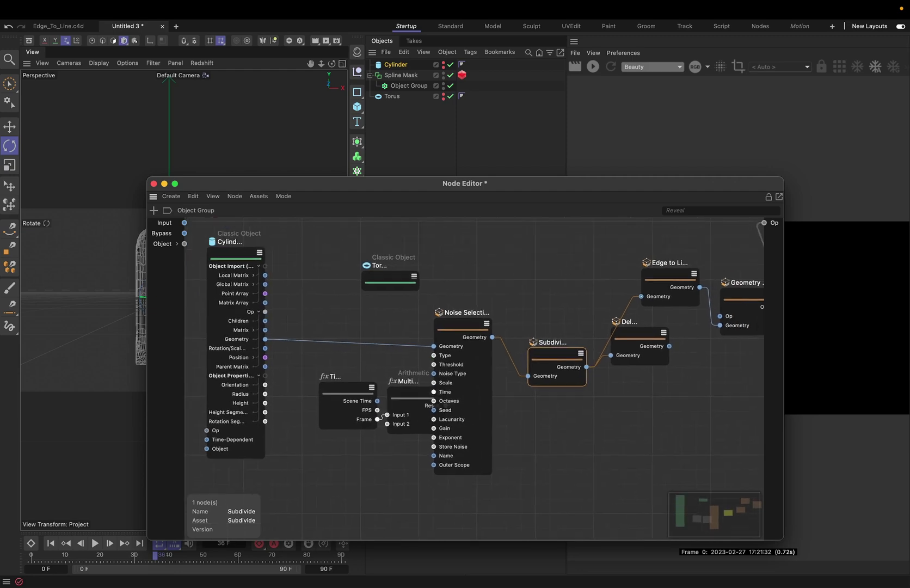
{"action": "scroll", "coordinate": [582, 260], "scroll_direction": "right", "scroll_amount": 4}
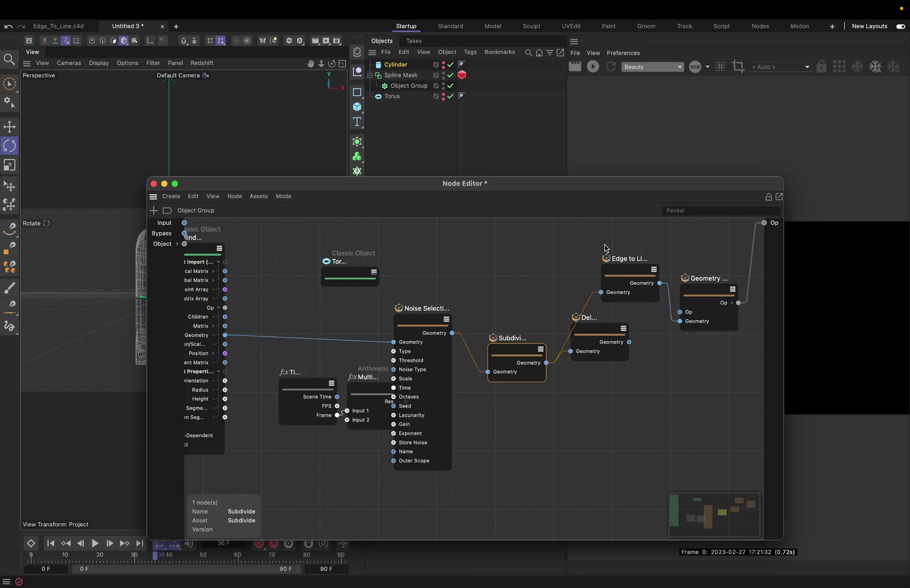
- Switch to Edge_To_Line.c4d and Redshift-render it while scrubbing to frame 115
{"action": "left_click", "coordinate": [154, 184]}
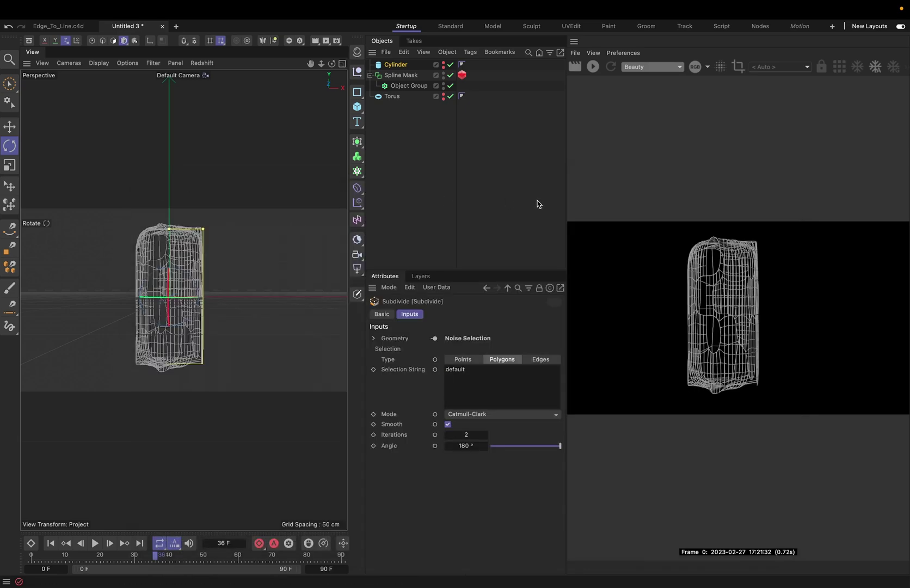
{"action": "left_click", "coordinate": [58, 27]}
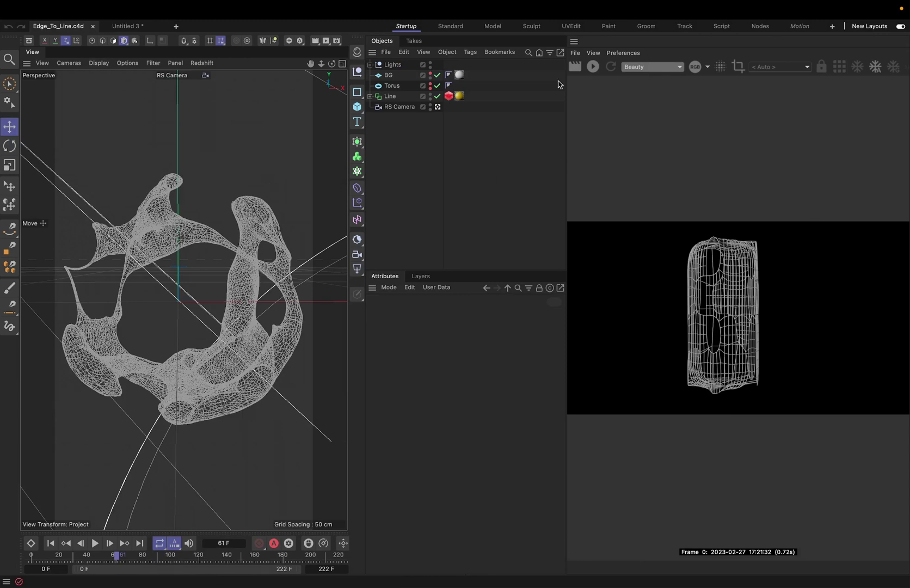
{"action": "left_click", "coordinate": [594, 67]}
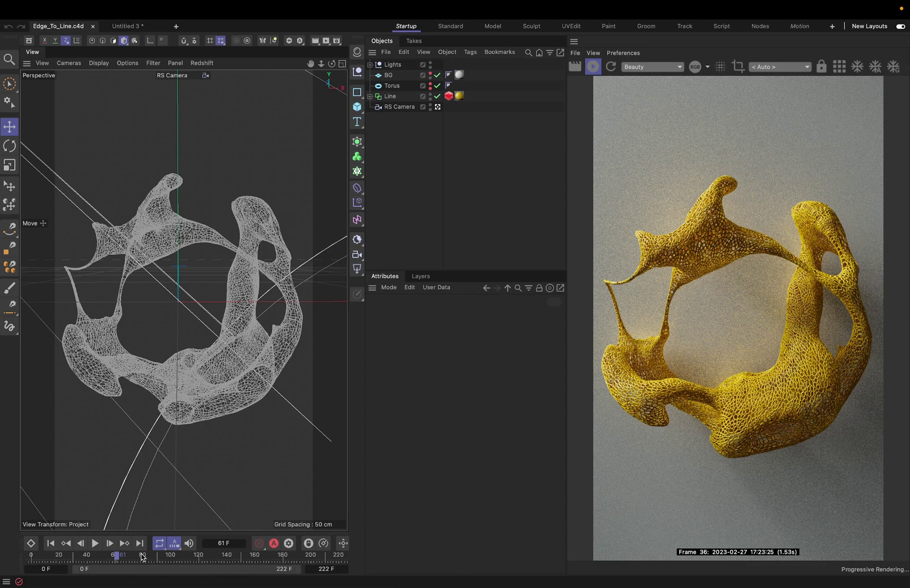
{"action": "left_click_drag", "start_coordinate": [146, 555], "coordinate": [192, 555]}
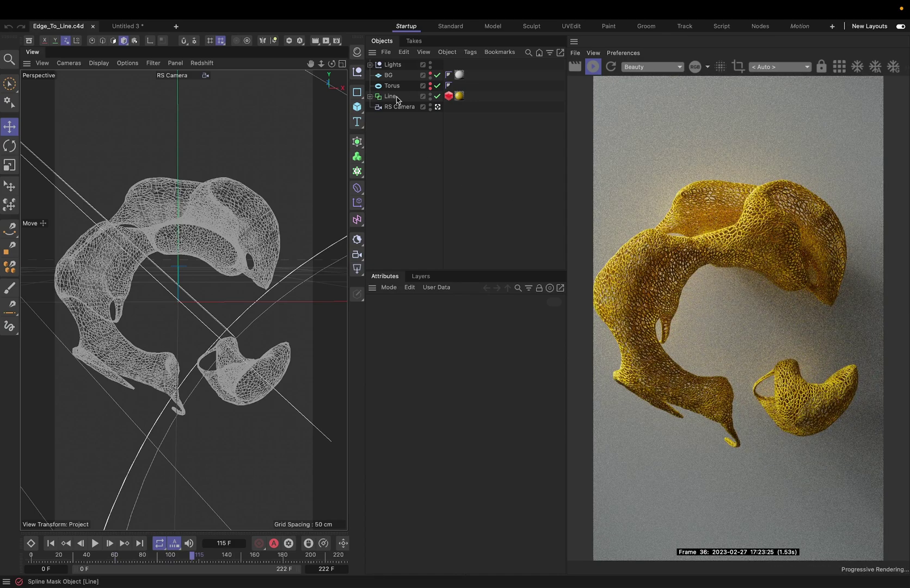
{"action": "left_click", "coordinate": [593, 67]}
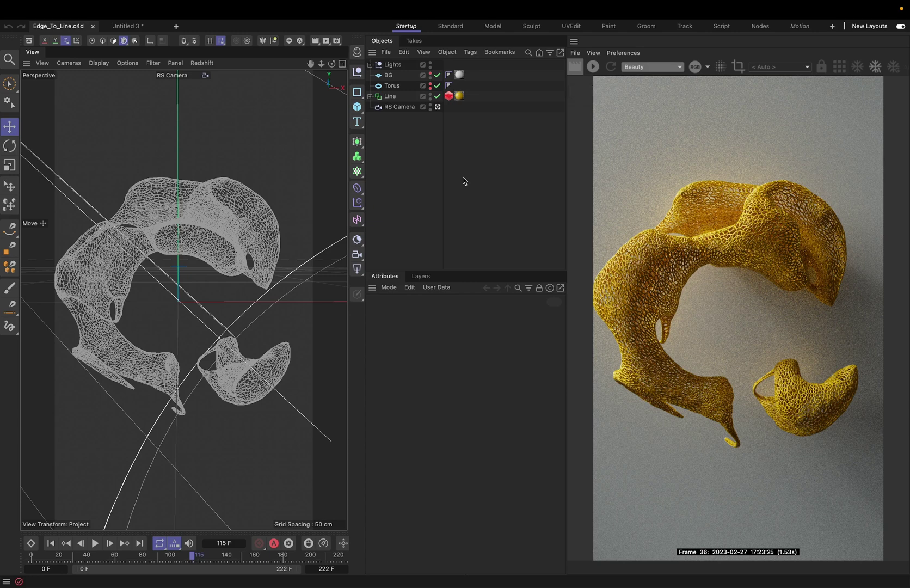
- Lower the Object Group noise Threshold to 8 % and Scale to 16 %, then render frame 129
{"action": "left_click_drag", "start_coordinate": [357, 171], "coordinate": [392, 107]}
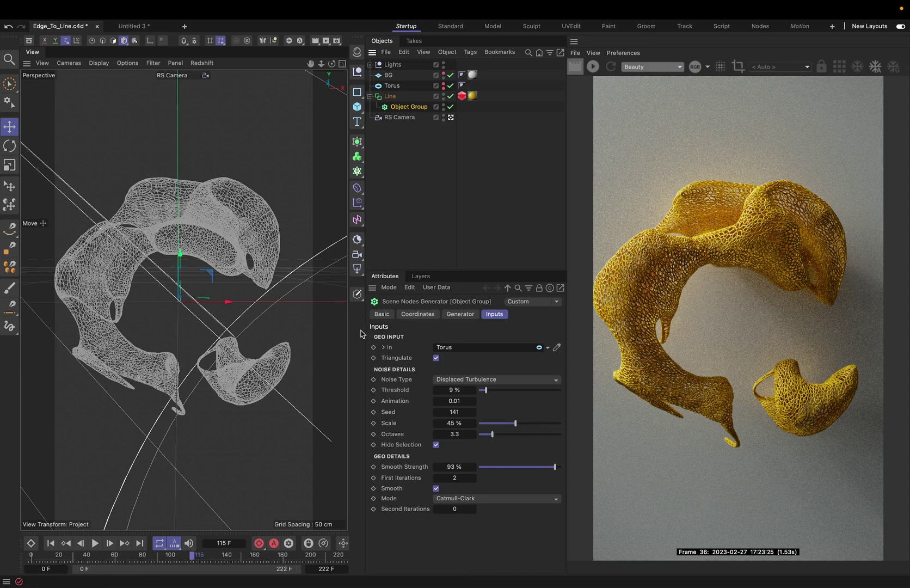
{"action": "left_click_drag", "start_coordinate": [364, 331], "coordinate": [339, 330]}
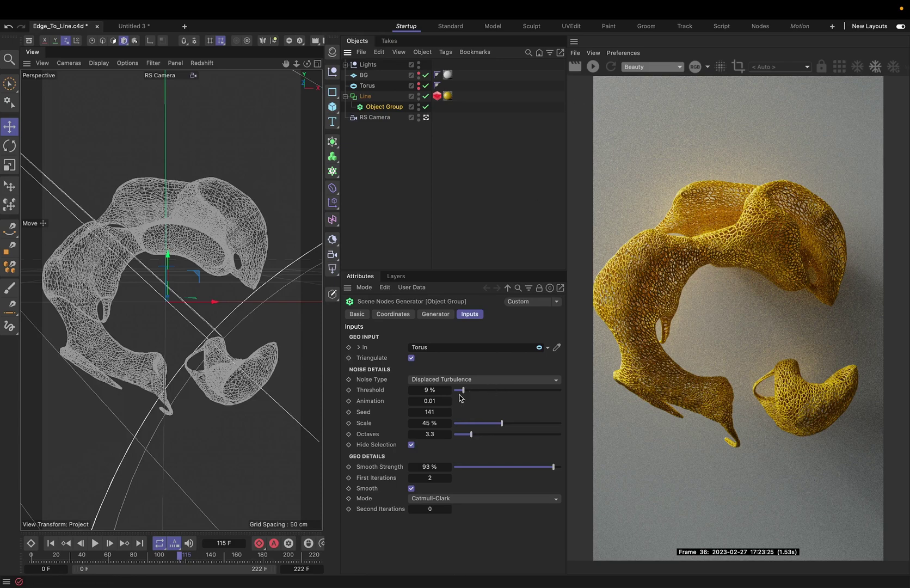
{"action": "mouse_move", "coordinate": [466, 392]}
{"action": "left_mouse_down"}
{"action": "mouse_move", "coordinate": [478, 391]}
{"action": "mouse_move", "coordinate": [462, 391]}
{"action": "left_mouse_up"}
{"action": "left_click_drag", "start_coordinate": [496, 425], "coordinate": [472, 424]}
{"action": "left_click", "coordinate": [95, 544]}
{"action": "left_click", "coordinate": [95, 543]}
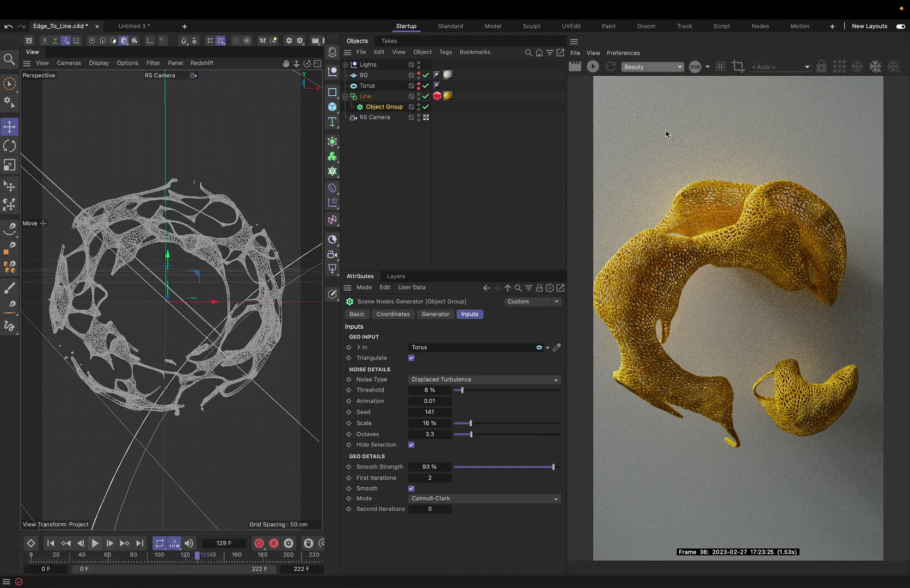
{"action": "left_click", "coordinate": [594, 71]}
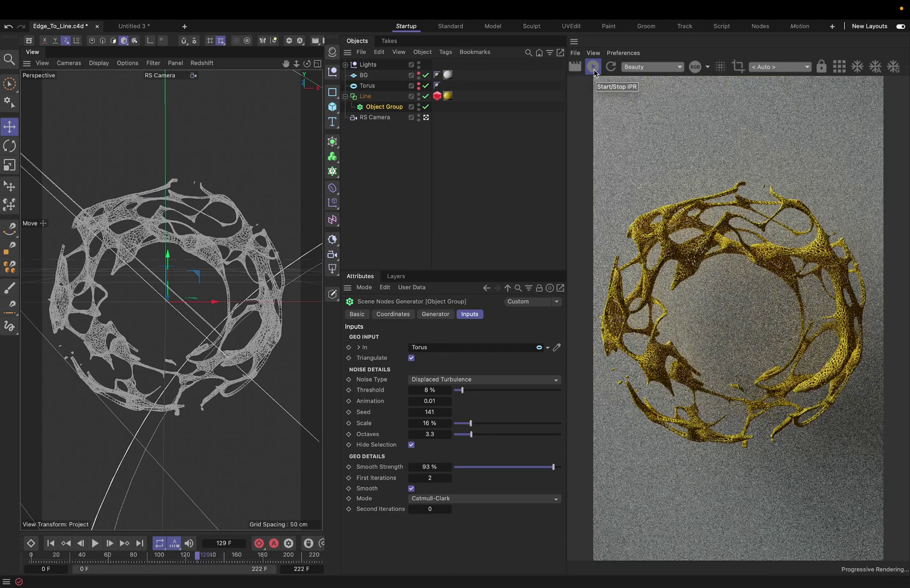
{"action": "left_click", "coordinate": [594, 71]}
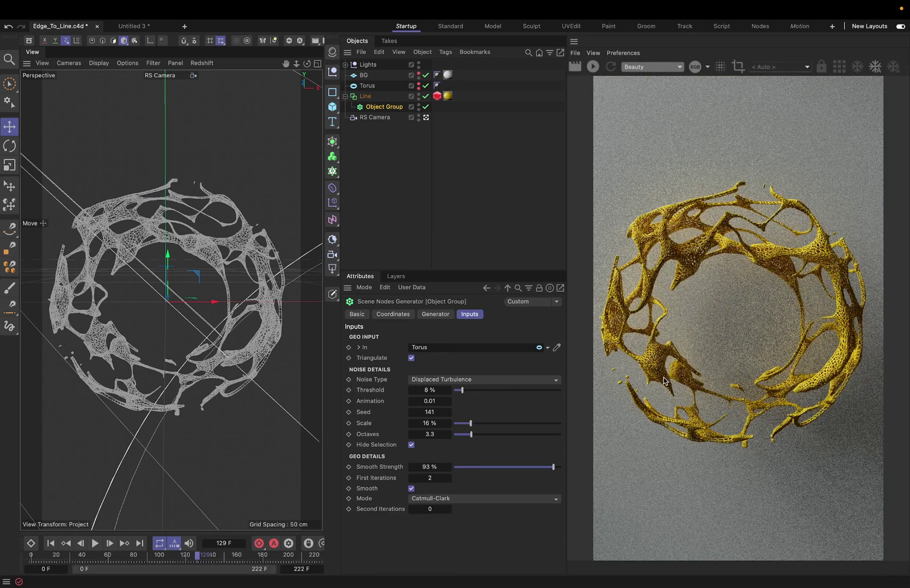
- Raise the noise Scale to 42 % and Seed to 148, then re-render the gold lattice ribbon
{"action": "left_click", "coordinate": [485, 424]}
{"action": "left_click_drag", "start_coordinate": [486, 429], "coordinate": [500, 429]}
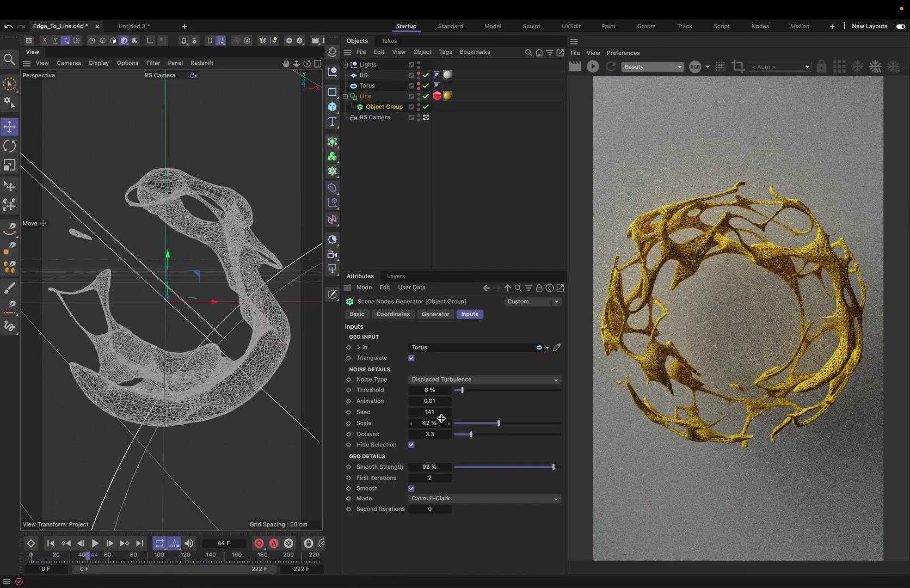
{"action": "left_click", "coordinate": [449, 413]}
{"action": "left_click", "coordinate": [448, 412]}
{"action": "left_click", "coordinate": [449, 414]}
{"action": "left_click", "coordinate": [449, 413]}
{"action": "left_click", "coordinate": [449, 413]}
{"action": "left_click", "coordinate": [449, 413]}
{"action": "left_click", "coordinate": [448, 413]}
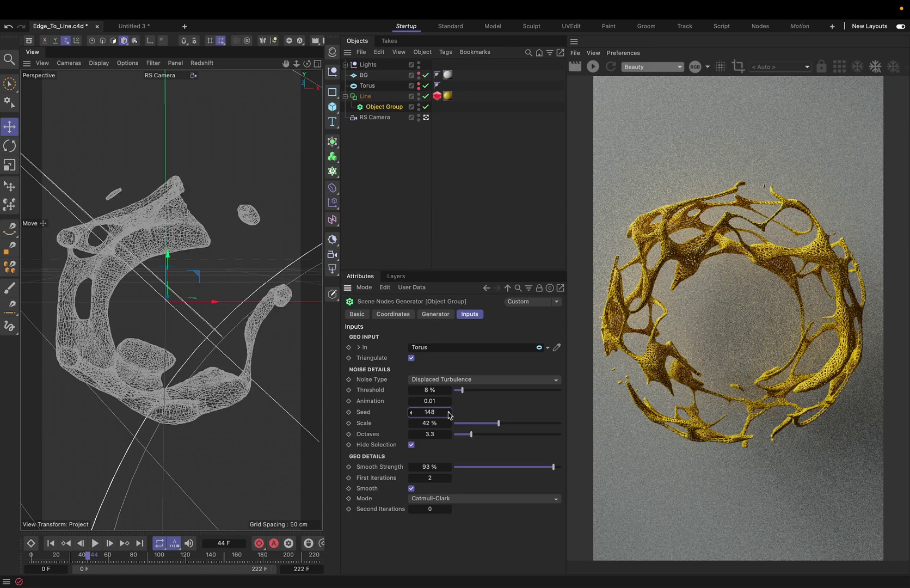
{"action": "left_click", "coordinate": [593, 70]}
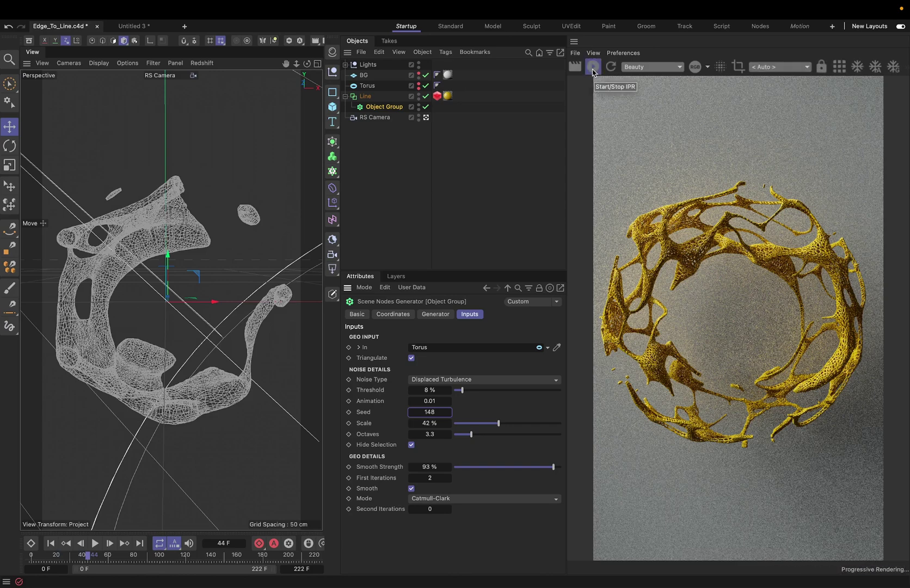
{"action": "left_click", "coordinate": [594, 67]}
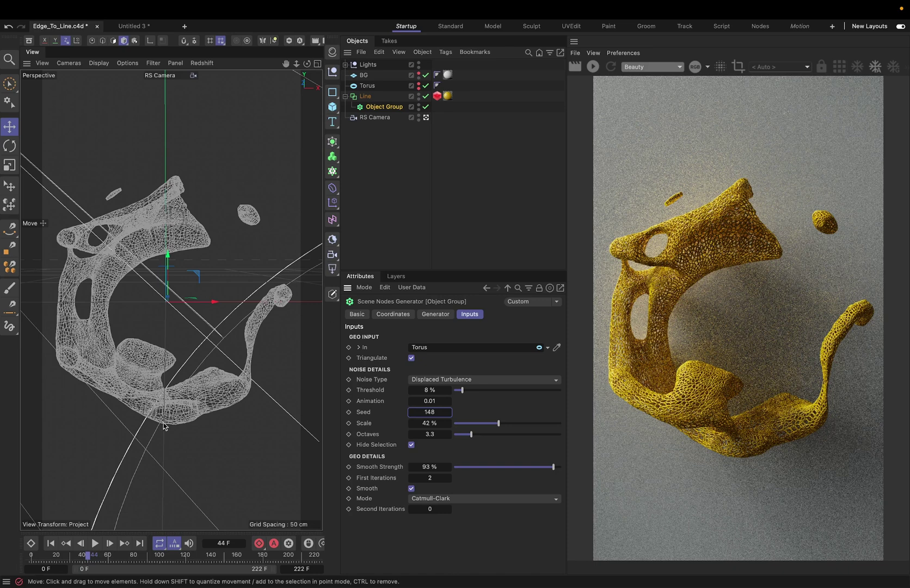
{"action": "left_click_drag", "start_coordinate": [64, 556], "coordinate": [124, 558]}
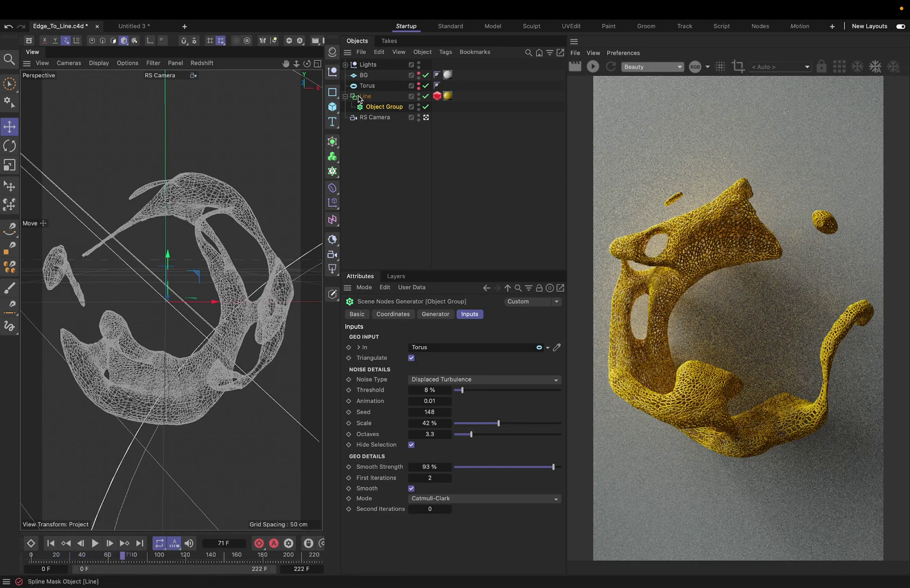
- Add a Volume Builder with the Line spline inside it, using a 0.3 cm voxel size
{"action": "key", "text": "Up"}
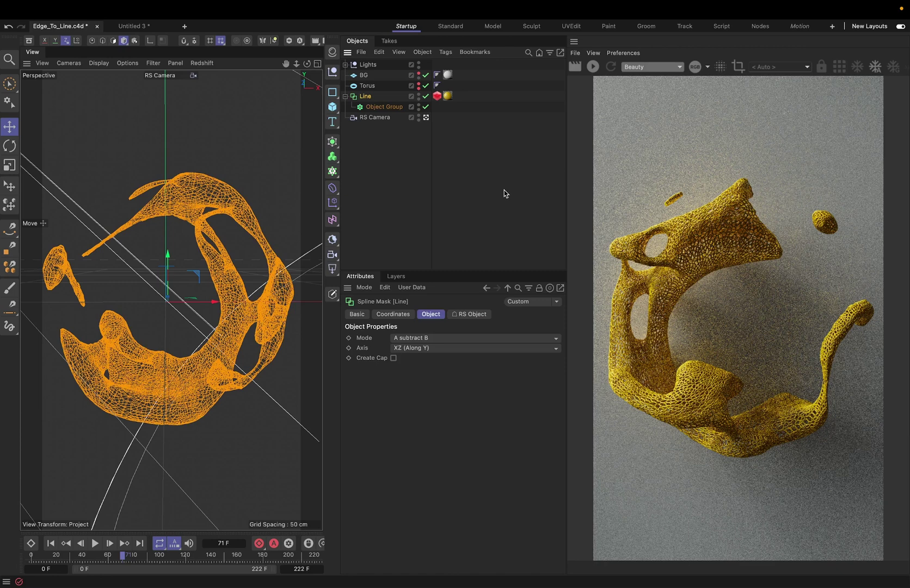
{"action": "left_click", "coordinate": [332, 156]}
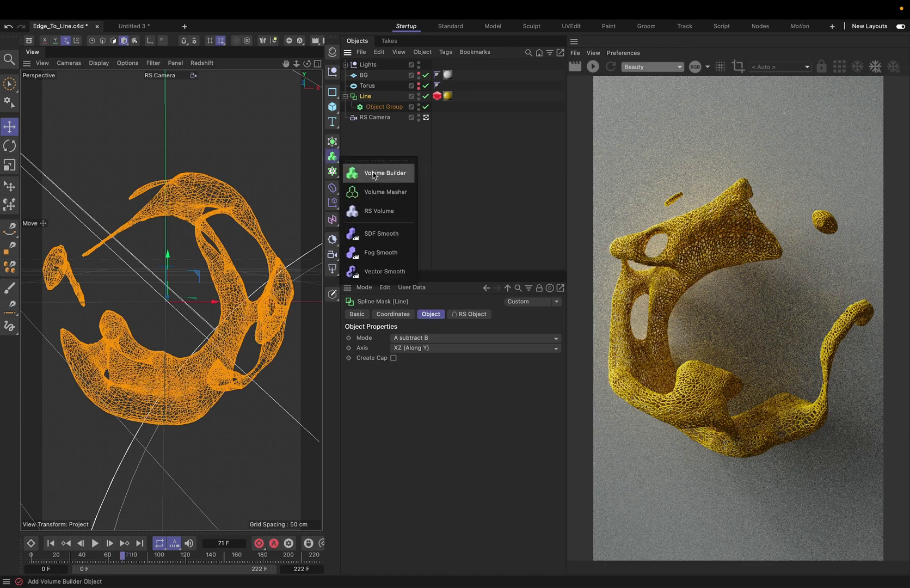
{"action": "left_click", "coordinate": [374, 174]}
{"action": "left_click_drag", "start_coordinate": [364, 107], "coordinate": [374, 68]}
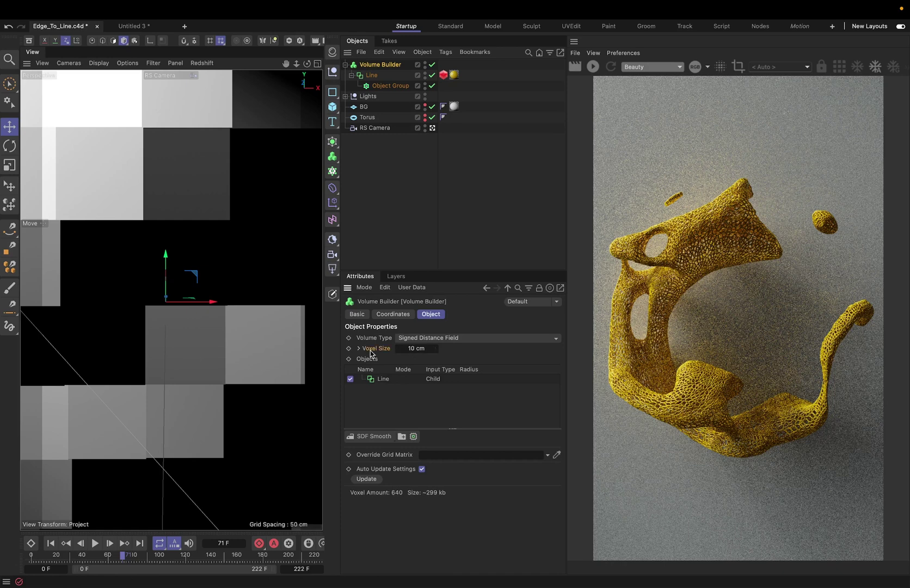
{"action": "left_click", "coordinate": [418, 350]}
{"action": "type", "text": "0"}
{"action": "type", "text": ".3"}
{"action": "key", "text": "Return"}
- Give the Line input a 0.5 cm smoothing radius and density 3, then view frame 143
{"action": "left_click", "coordinate": [389, 381]}
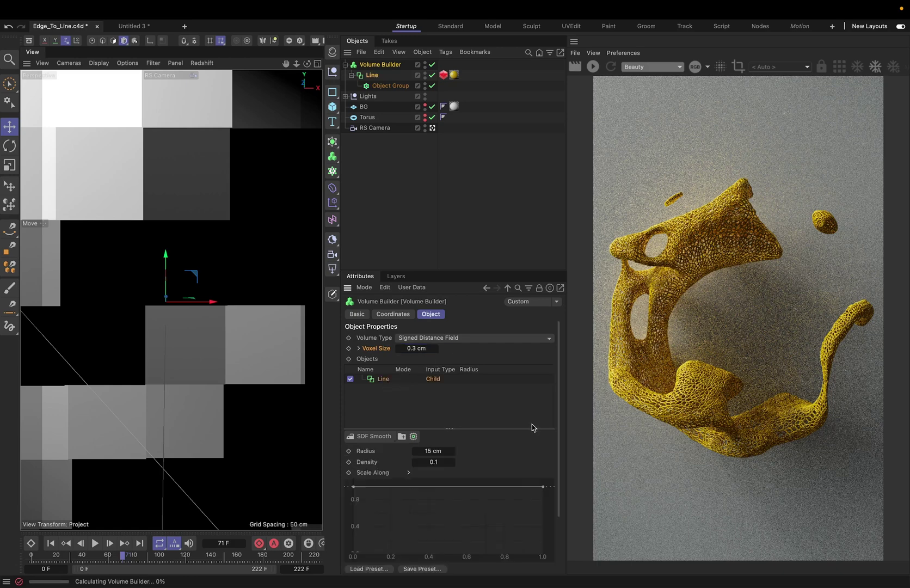
{"action": "left_click", "coordinate": [434, 451]}
{"action": "type", "text": "1"}
{"action": "key", "text": "Return"}
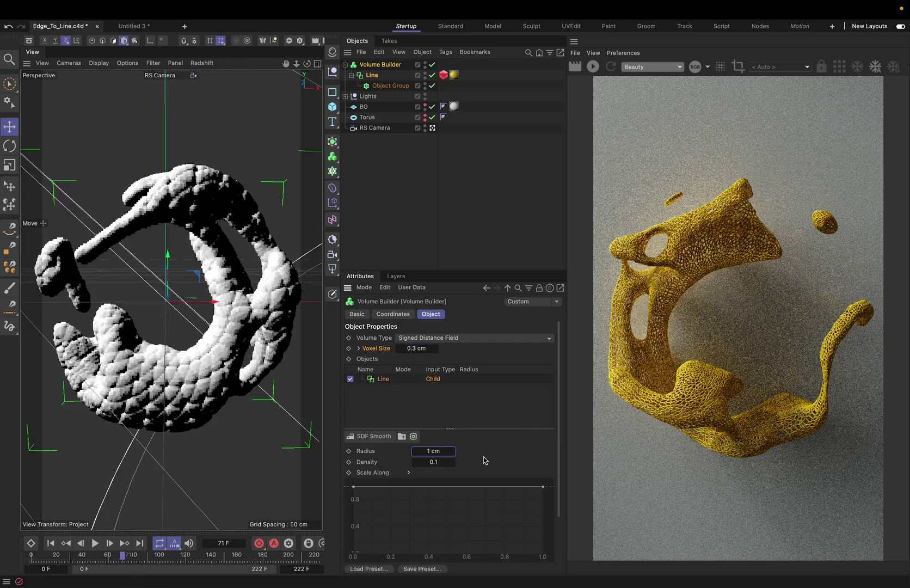
{"action": "type", "text": "0.5"}
{"action": "key", "text": "Return"}
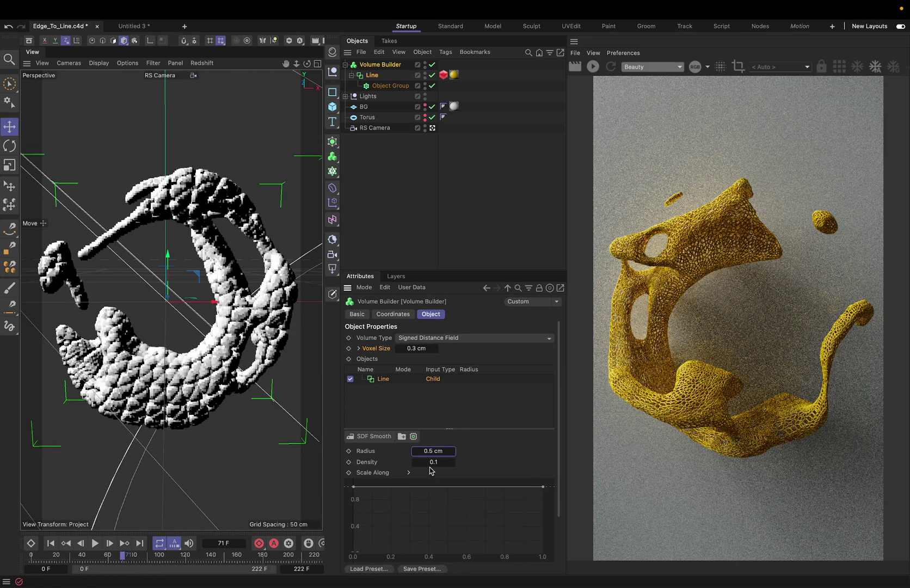
{"action": "type", "text": "3"}
{"action": "key", "text": "Return"}
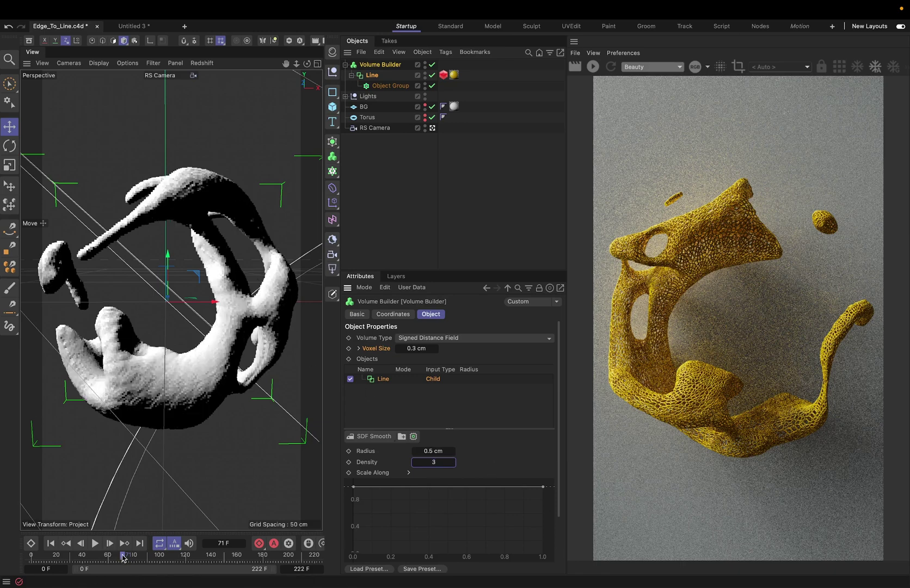
{"action": "left_click", "coordinate": [145, 556]}
{"action": "left_click_drag", "start_coordinate": [158, 558], "coordinate": [221, 556]}
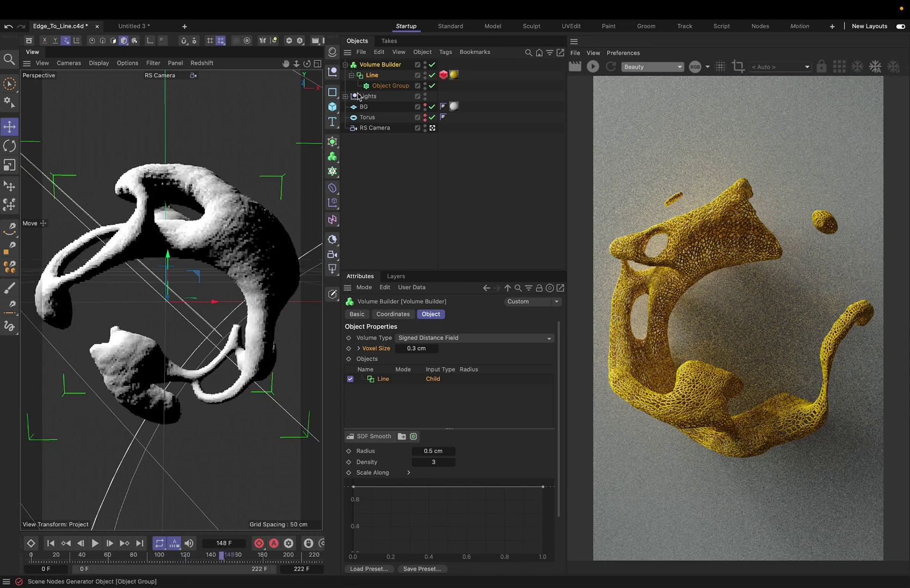
- Add a Volume Mesher and give the Volume Builder an SDF Smooth filter at 57% strength
{"action": "left_click", "coordinate": [333, 157]}
{"action": "left_click", "coordinate": [372, 194]}
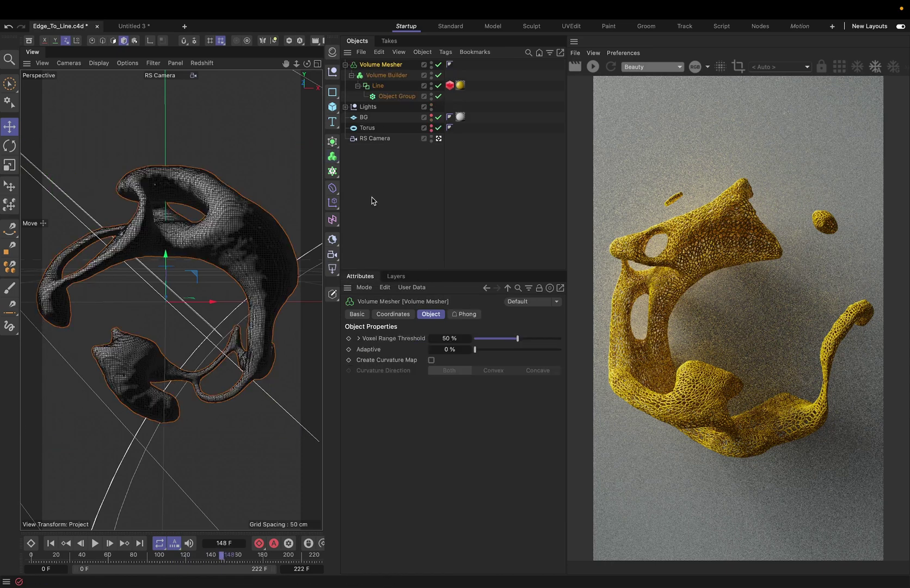
{"action": "left_click", "coordinate": [385, 75]}
{"action": "left_click", "coordinate": [373, 436]}
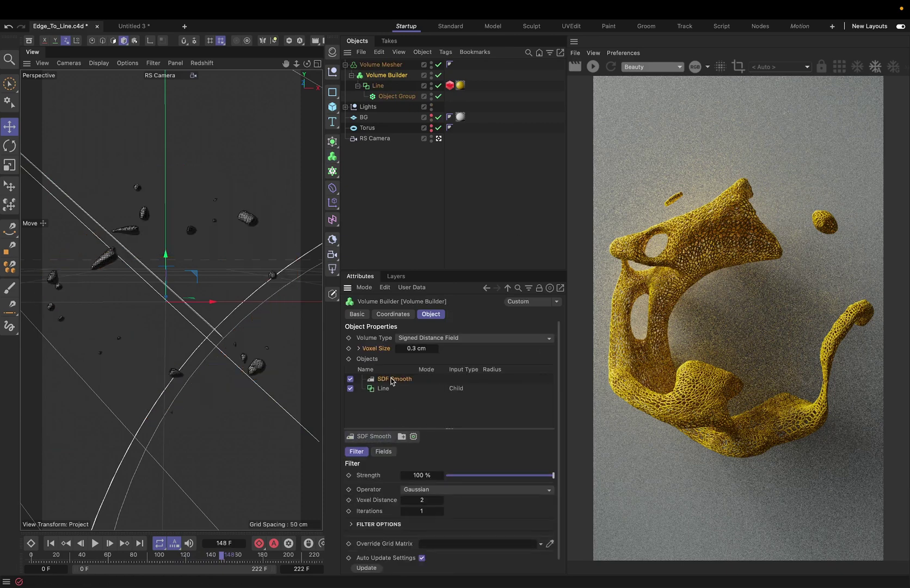
{"action": "left_click_drag", "start_coordinate": [548, 478], "coordinate": [509, 476]}
- Apply the yellow RS Standard material to the Volume Mesher at an earlier frame
{"action": "left_click_drag", "start_coordinate": [70, 557], "coordinate": [112, 556]}
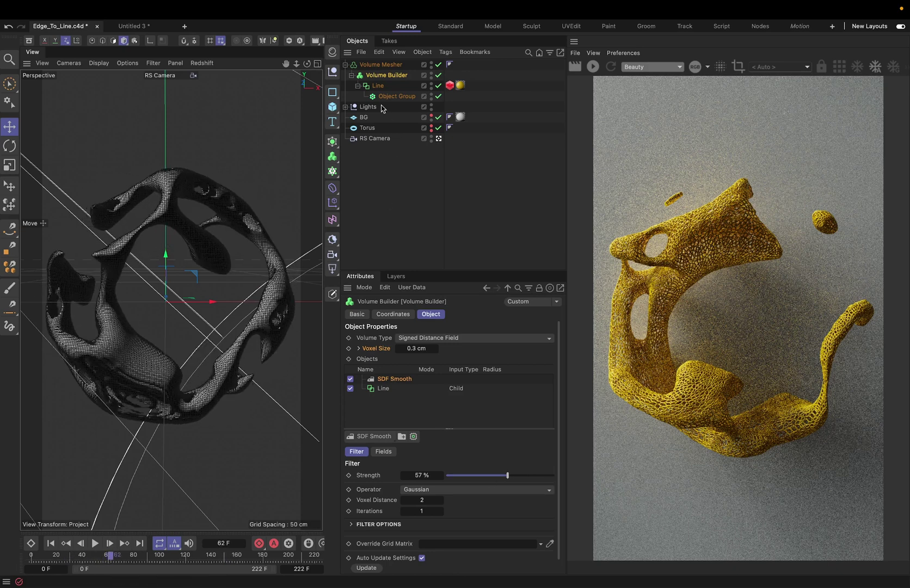
{"action": "left_click", "coordinate": [332, 51]}
{"action": "left_click_drag", "start_coordinate": [256, 100], "coordinate": [409, 66]}
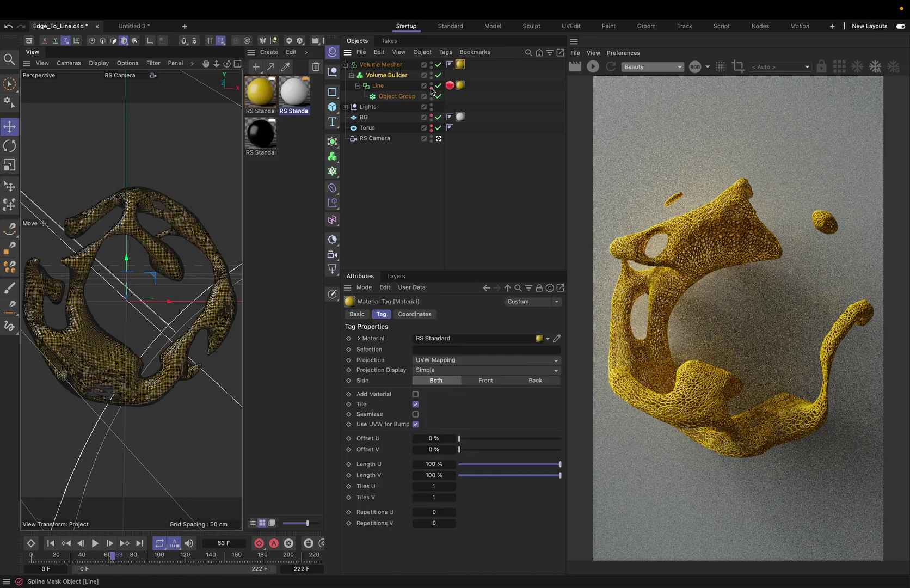
- Start the Redshift IPR and set the Object Group's Smooth Strength to 59%
{"action": "left_click", "coordinate": [594, 68]}
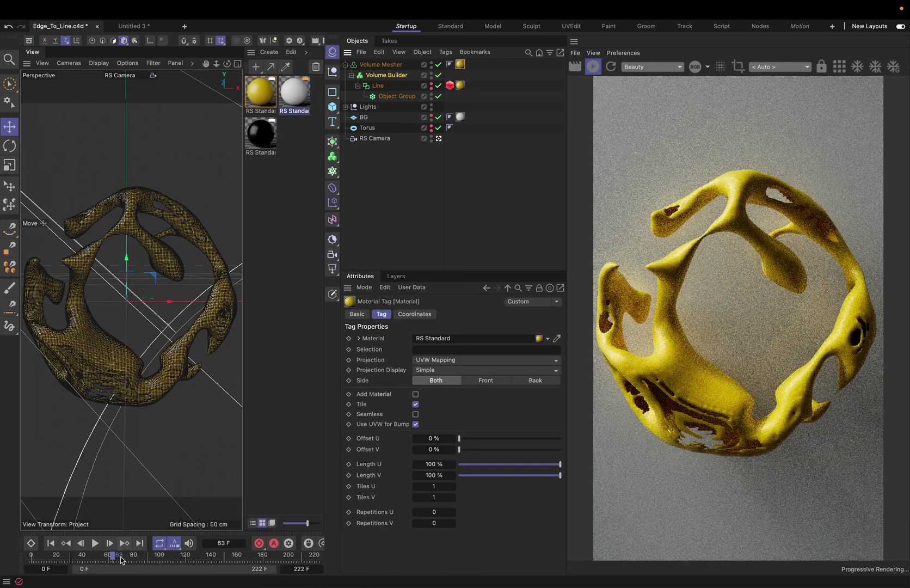
{"action": "left_click_drag", "start_coordinate": [117, 558], "coordinate": [231, 559]}
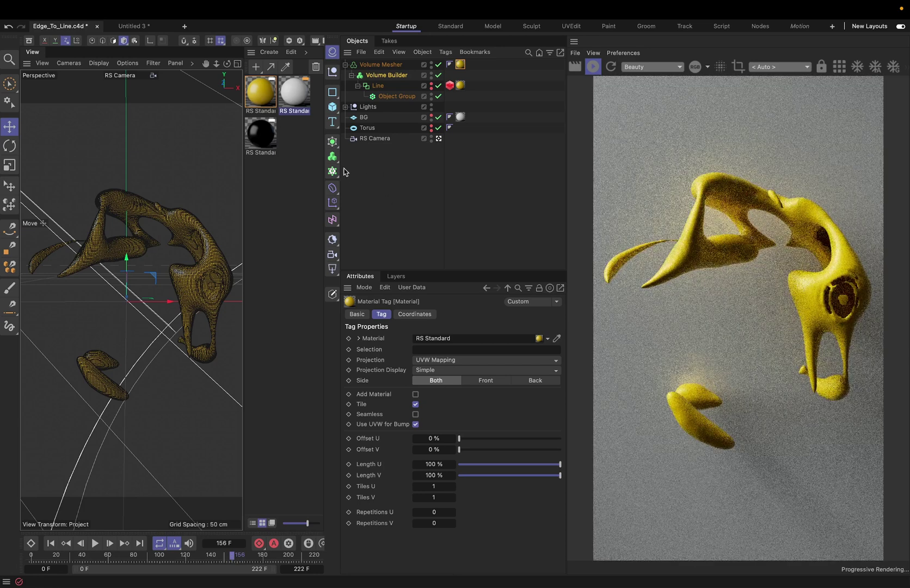
{"action": "left_click", "coordinate": [391, 96]}
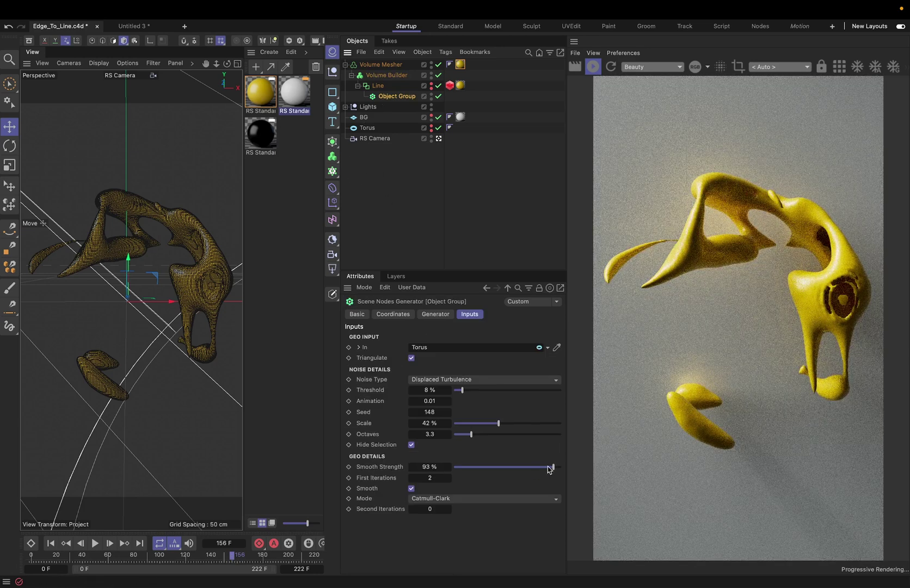
{"action": "left_click_drag", "start_coordinate": [542, 467], "coordinate": [517, 468]}
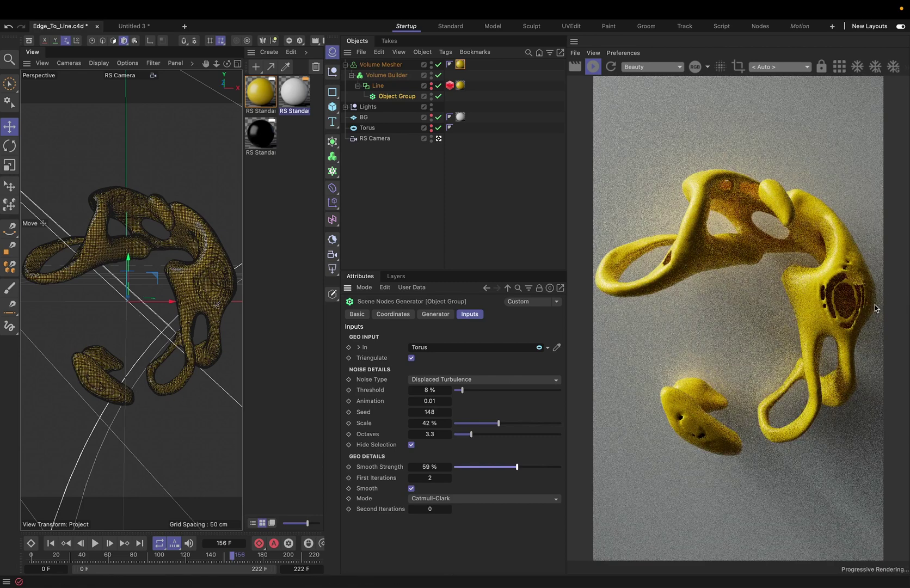
- Fine-tune the Volume Builder's SDF Smooth strength to 59%
{"action": "left_click", "coordinate": [387, 75]}
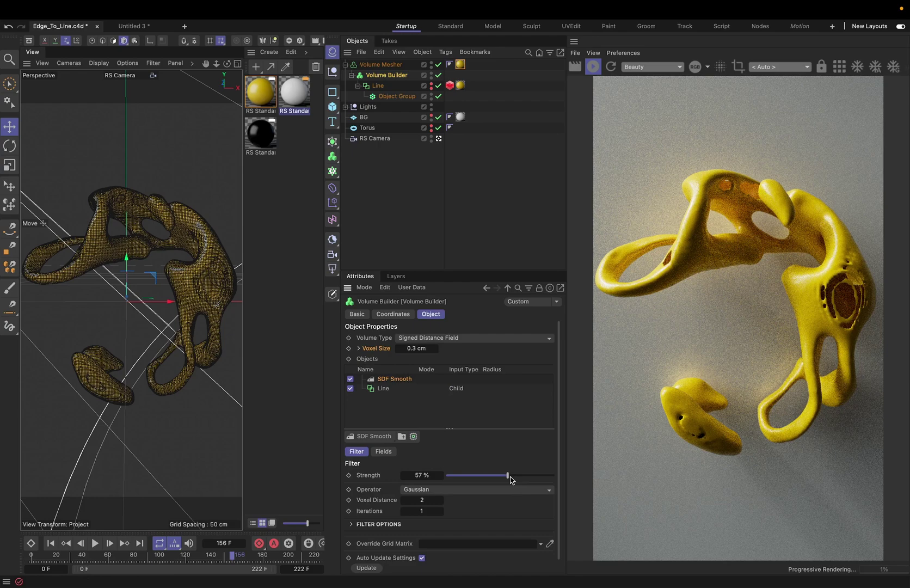
{"action": "mouse_move", "coordinate": [511, 479]}
{"action": "left_mouse_down"}
{"action": "mouse_move", "coordinate": [526, 479]}
{"action": "mouse_move", "coordinate": [516, 481]}
{"action": "left_mouse_up"}
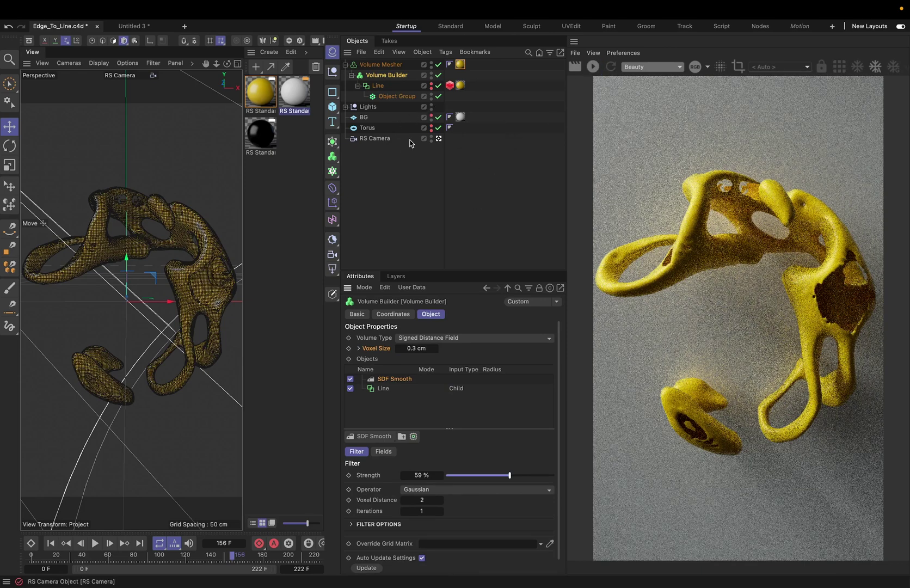
{"action": "left_click", "coordinate": [395, 96]}
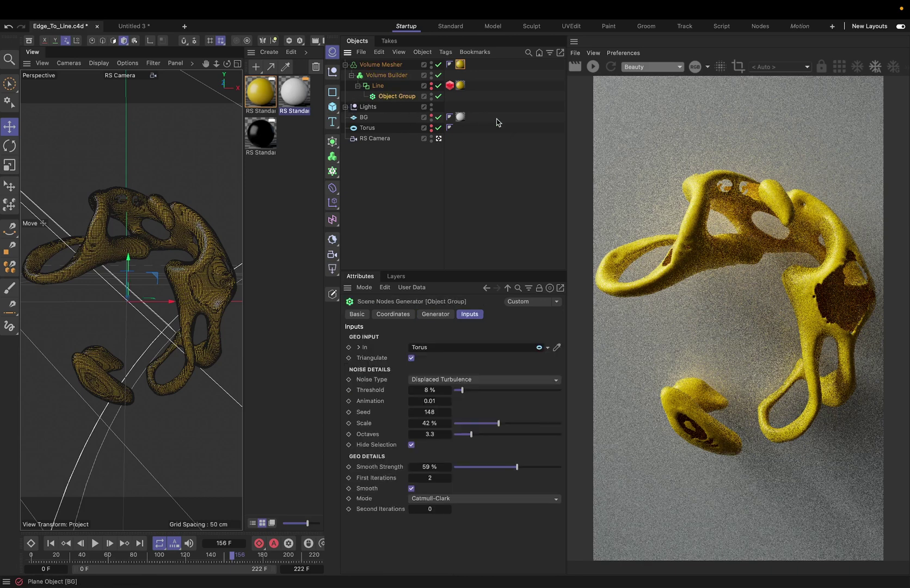
{"action": "double_click", "coordinate": [373, 96]}
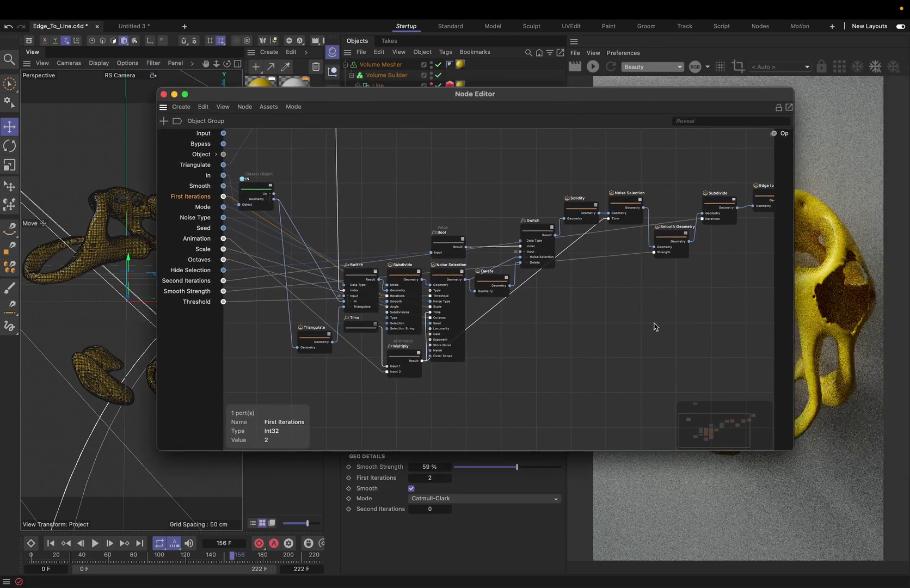
{"action": "left_click", "coordinate": [164, 95]}
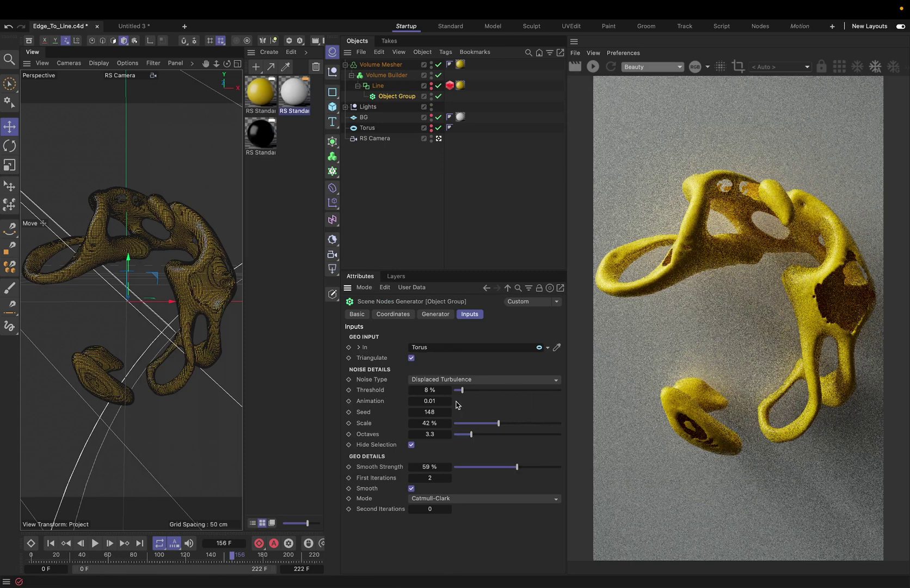
- Reduce First Iterations from 2 to 1 for a thinner form and re-run the Redshift IPR
{"action": "left_click", "coordinate": [411, 479]}
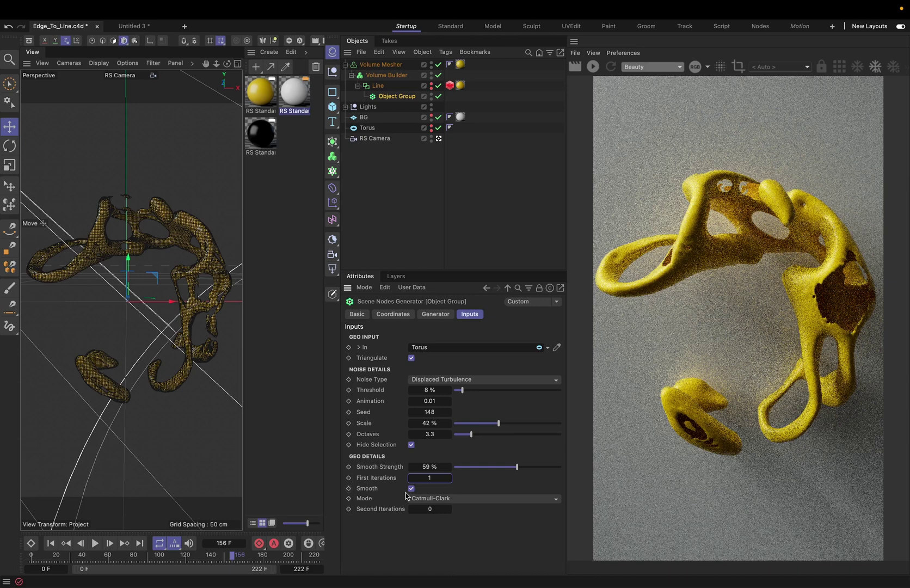
{"action": "left_click", "coordinate": [371, 380]}
{"action": "mouse_move", "coordinate": [366, 128]}
{"action": "left_mouse_down"}
{"action": "mouse_move", "coordinate": [469, 185]}
{"action": "mouse_move", "coordinate": [439, 351]}
{"action": "mouse_move", "coordinate": [375, 129]}
{"action": "left_mouse_up"}
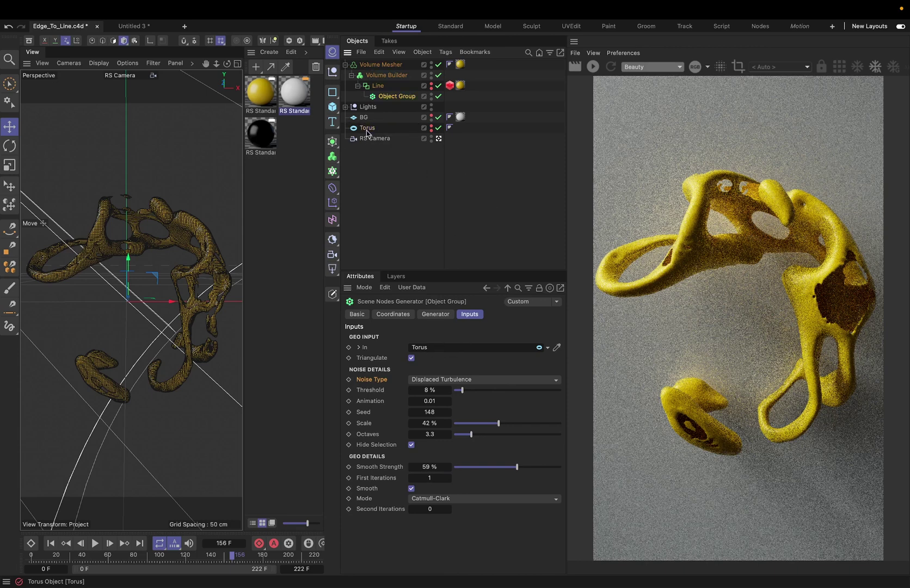
{"action": "left_click", "coordinate": [595, 69]}
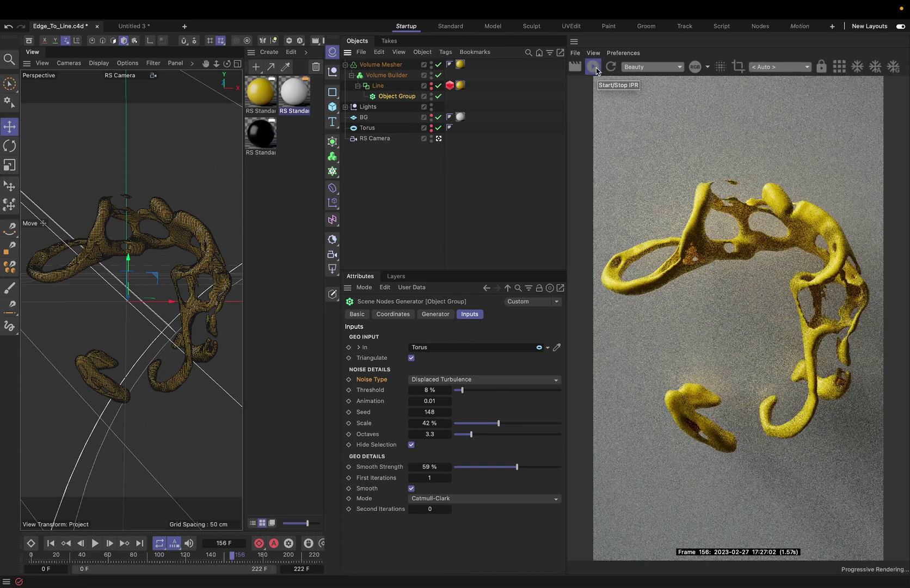
{"action": "left_click", "coordinate": [594, 68]}
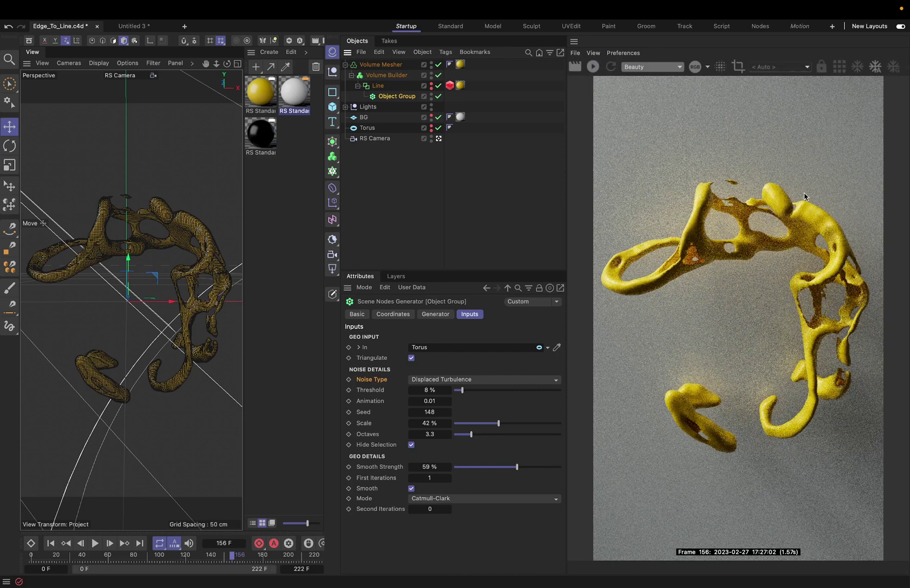